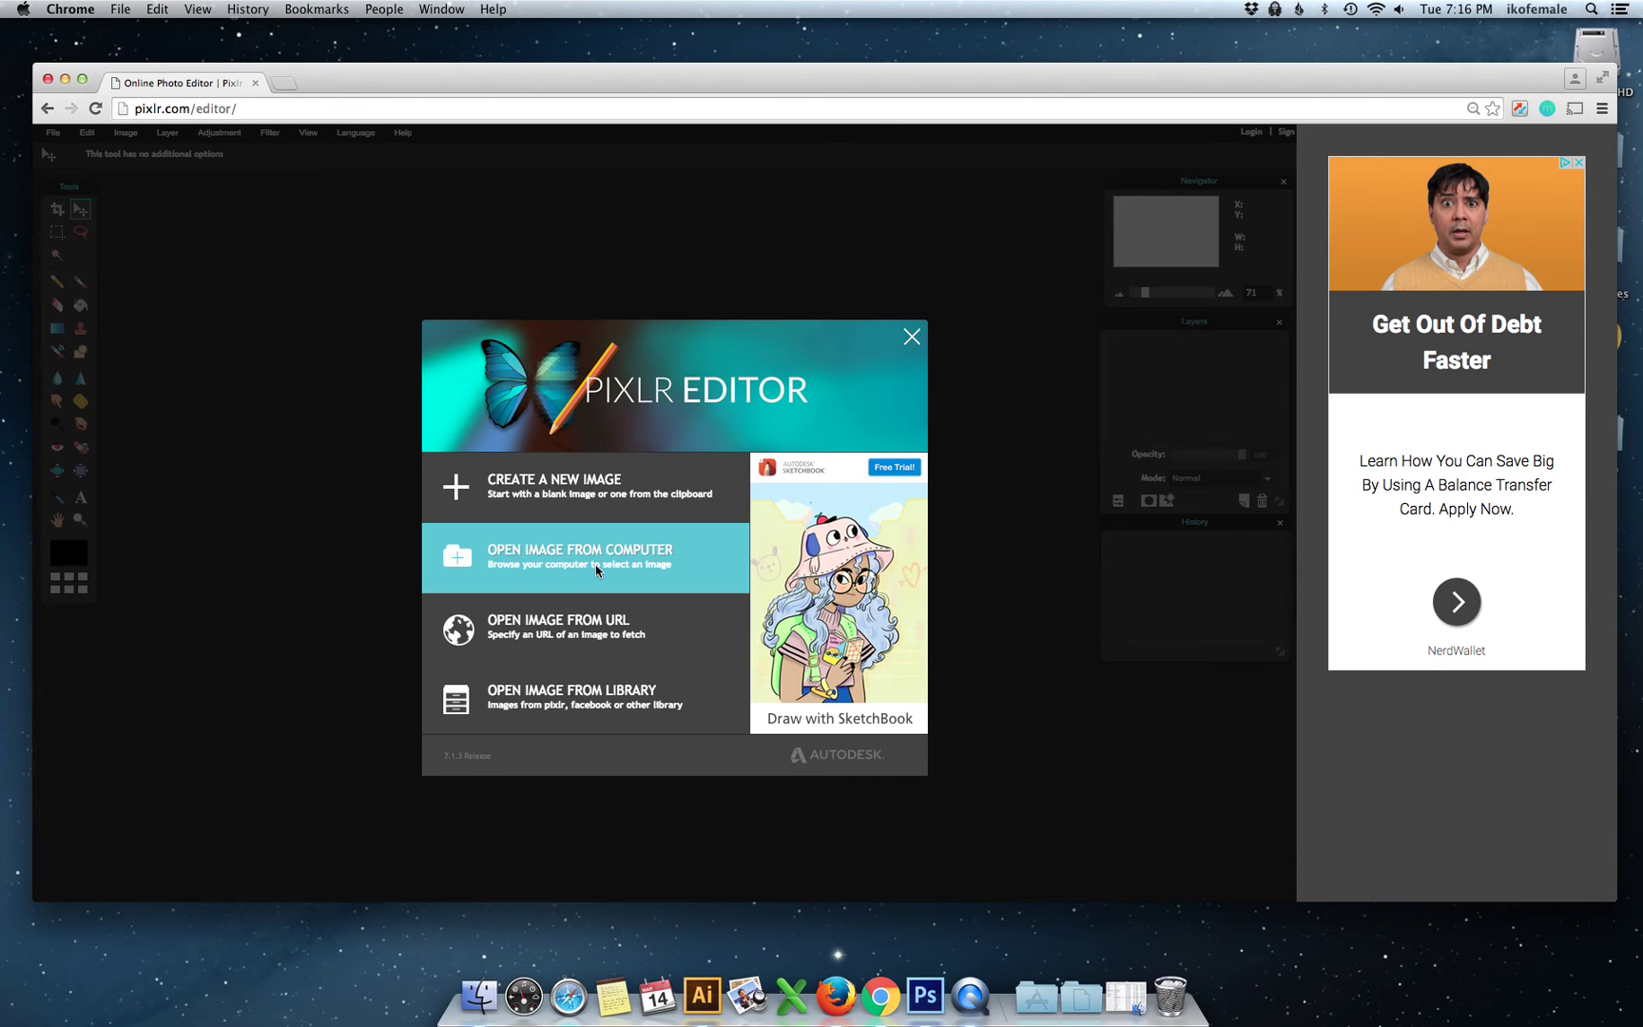
# Step: Open '11 oz PNG Art File', '11oz Mug - Handle On Right' and 'Background 2' together, with Background 2 in front
pyautogui.click(699, 563)
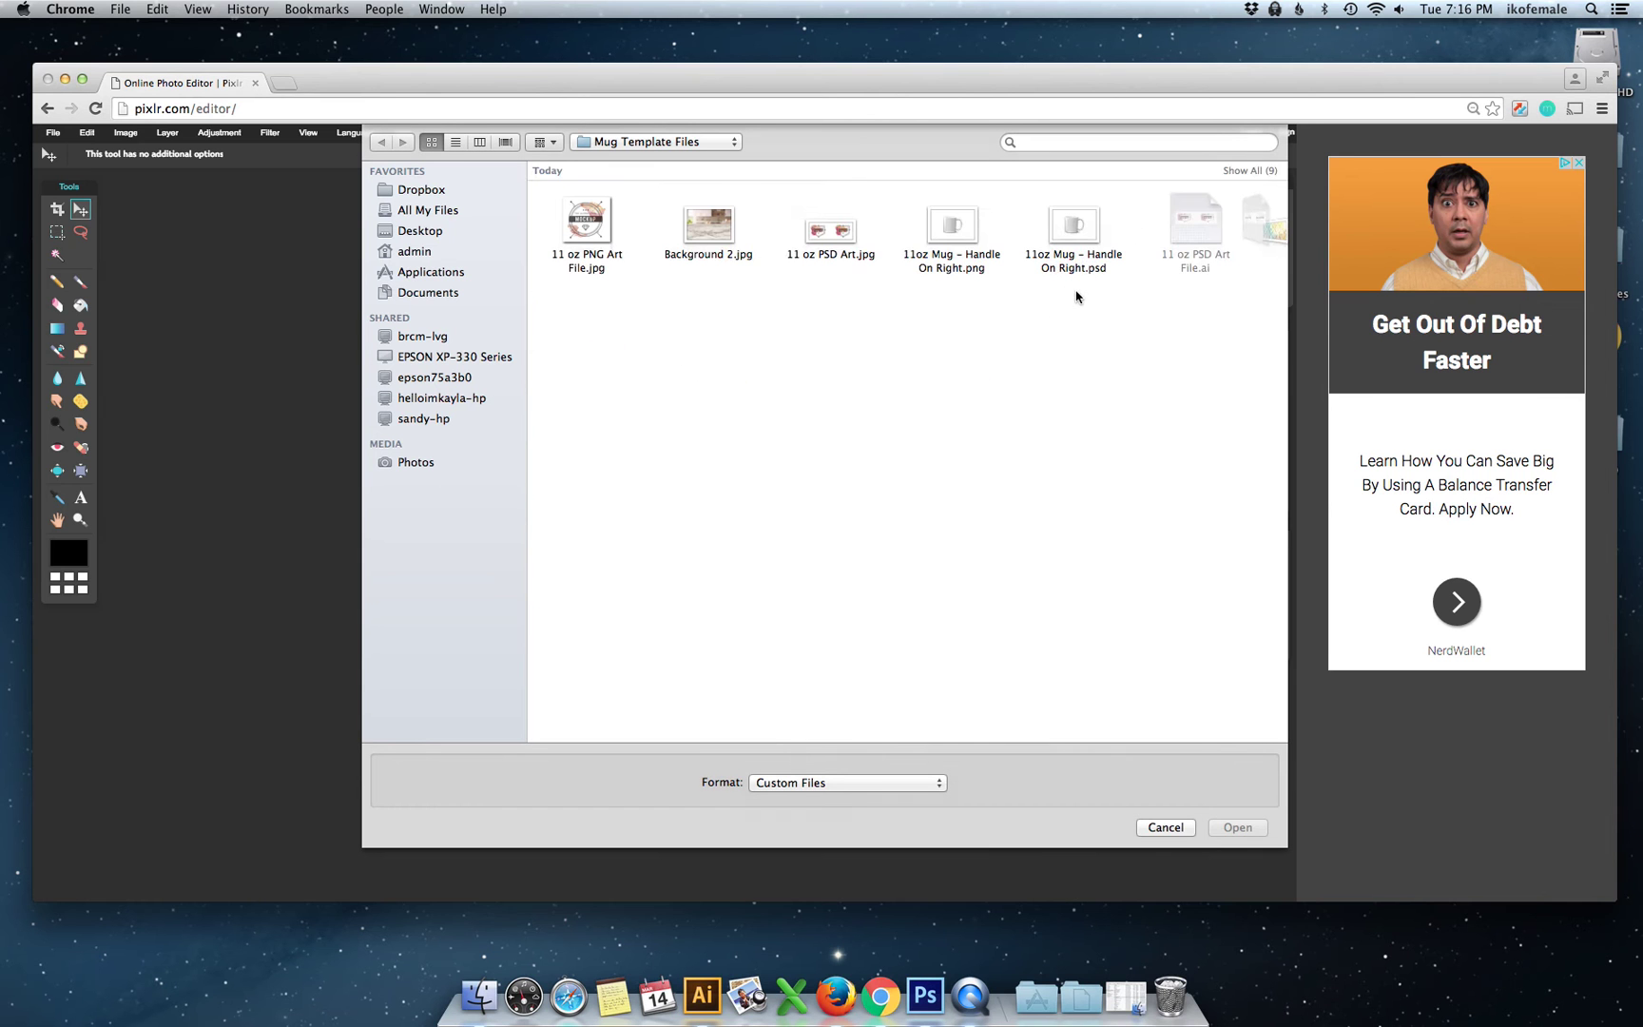
pyautogui.click(1247, 170)
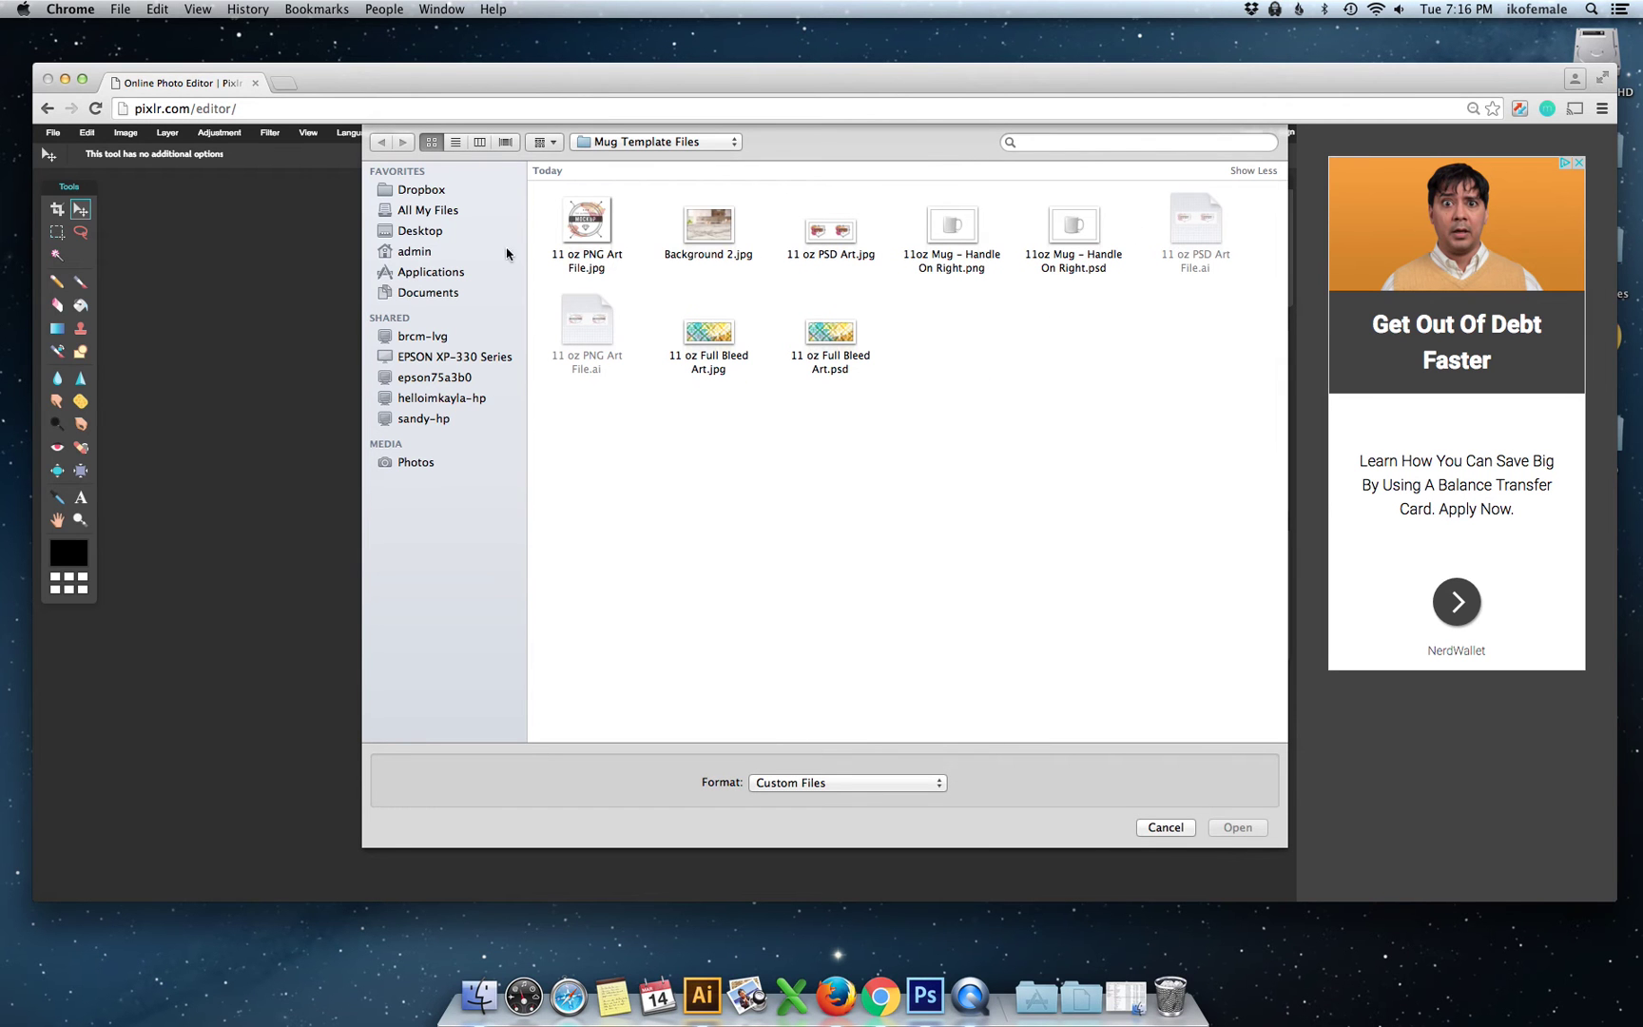
pyautogui.click(587, 225)
pyautogui.click(952, 237)
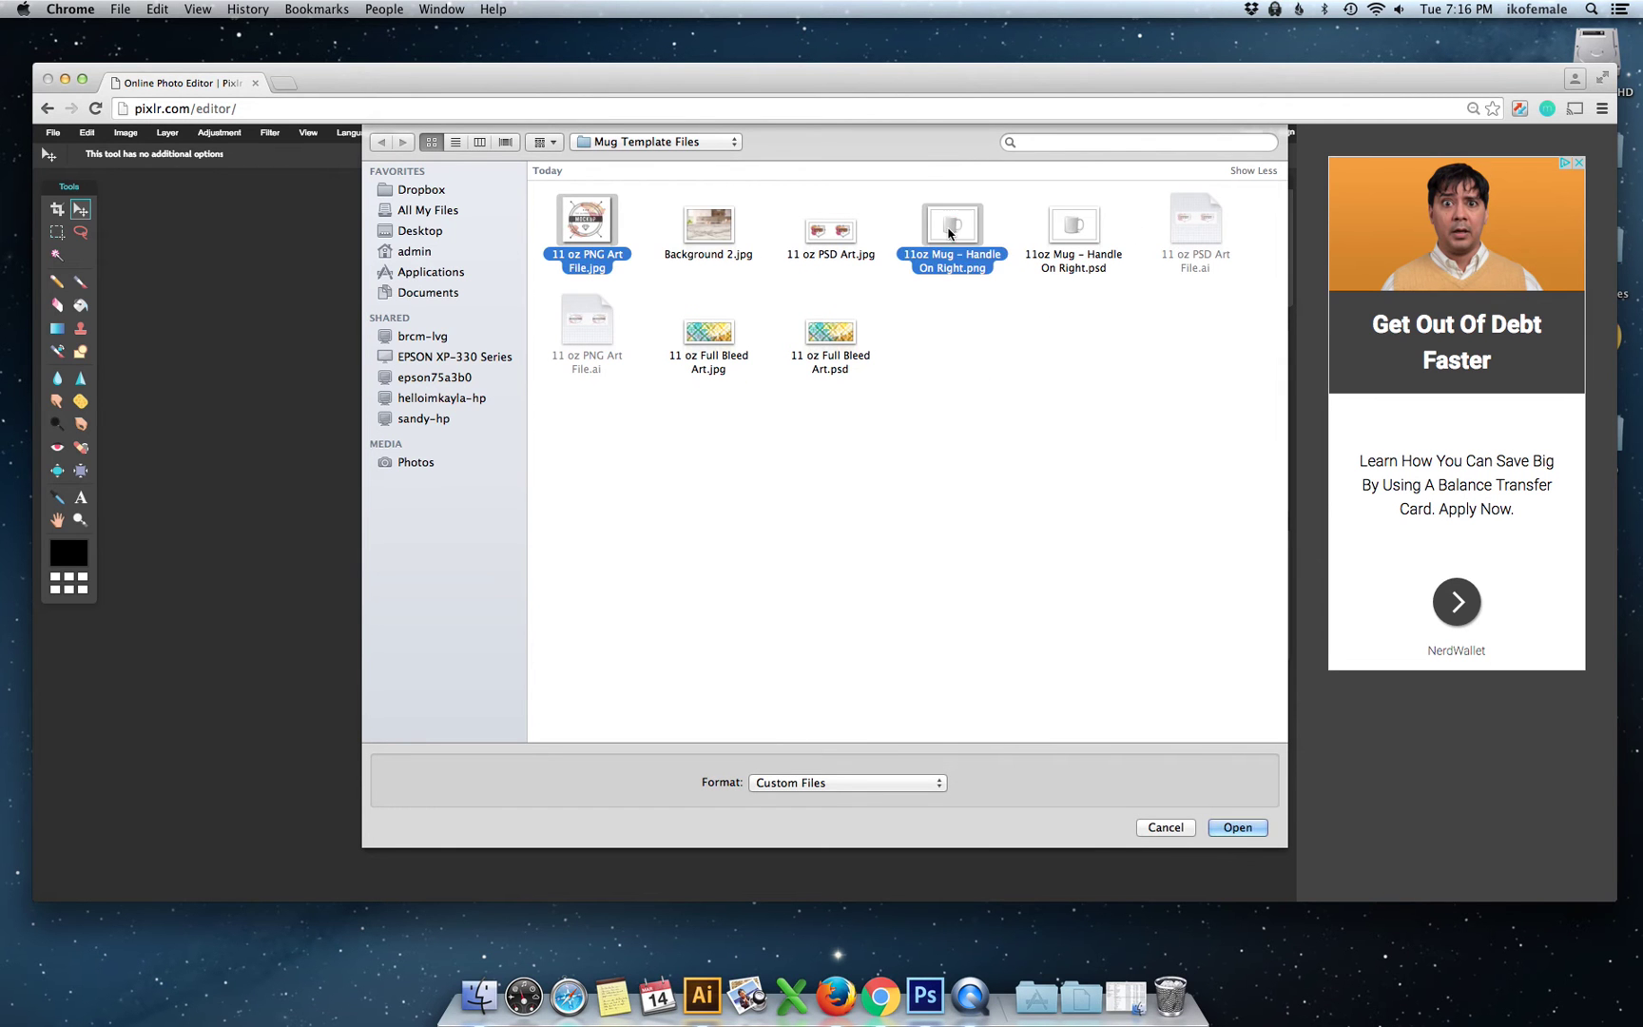
pyautogui.keyDown('super'); pyautogui.click(708, 229); pyautogui.keyUp('super')
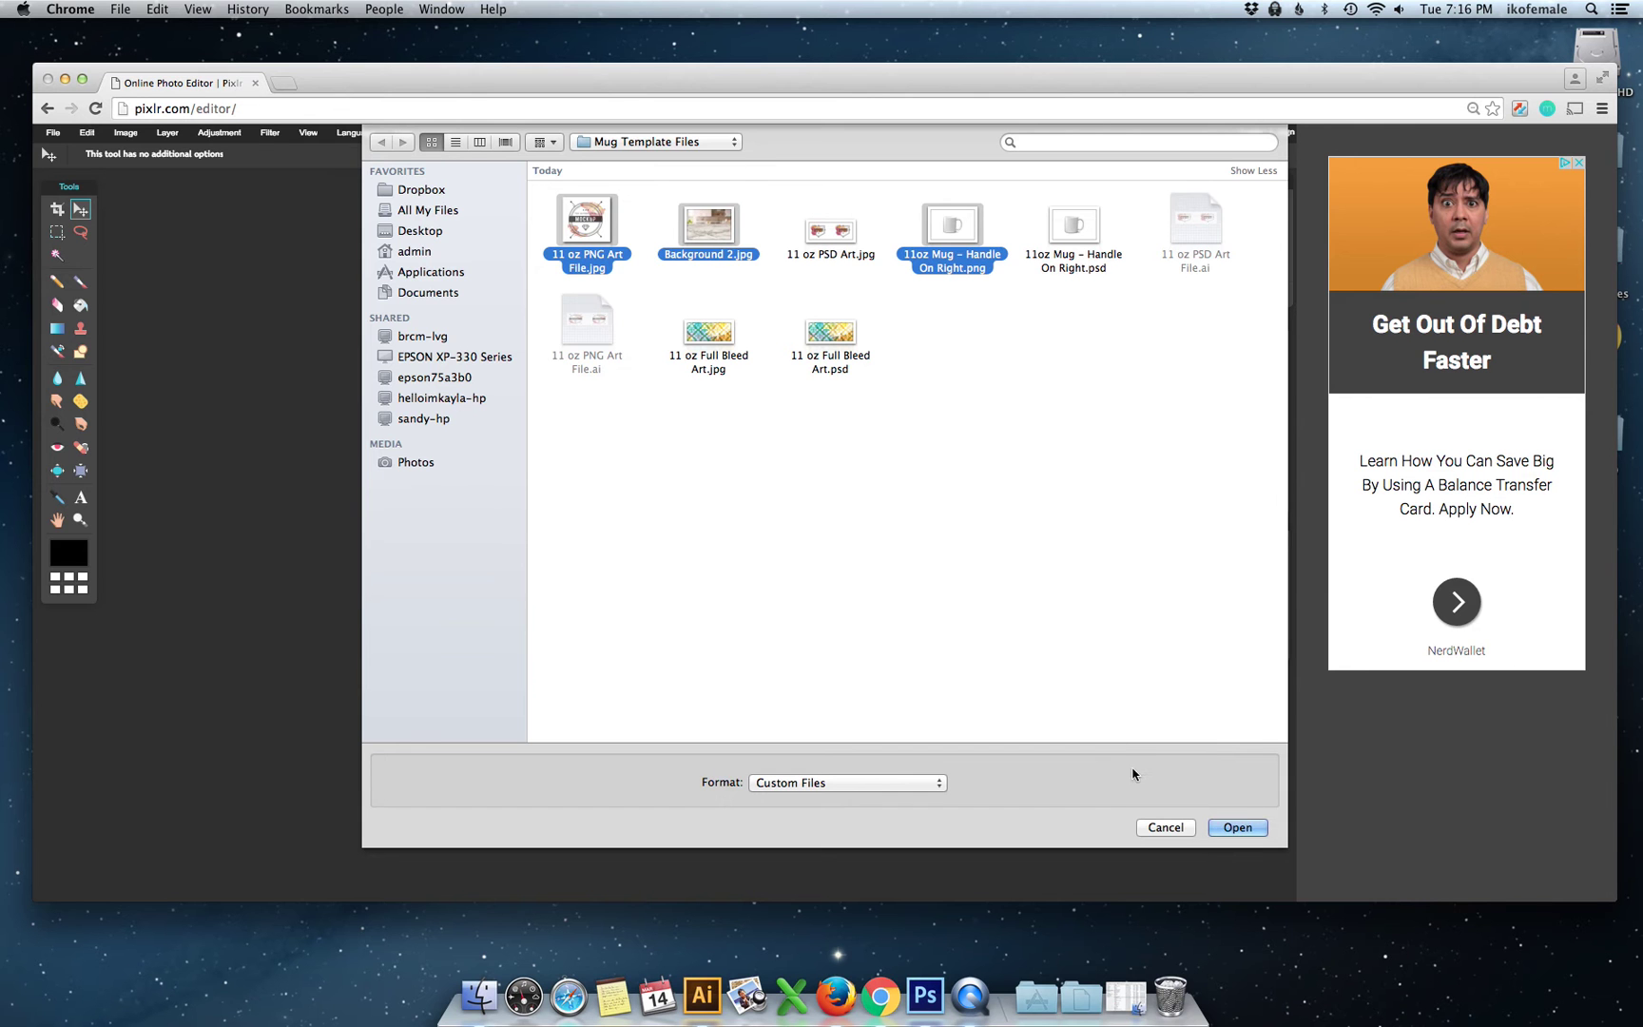
pyautogui.click(1236, 828)
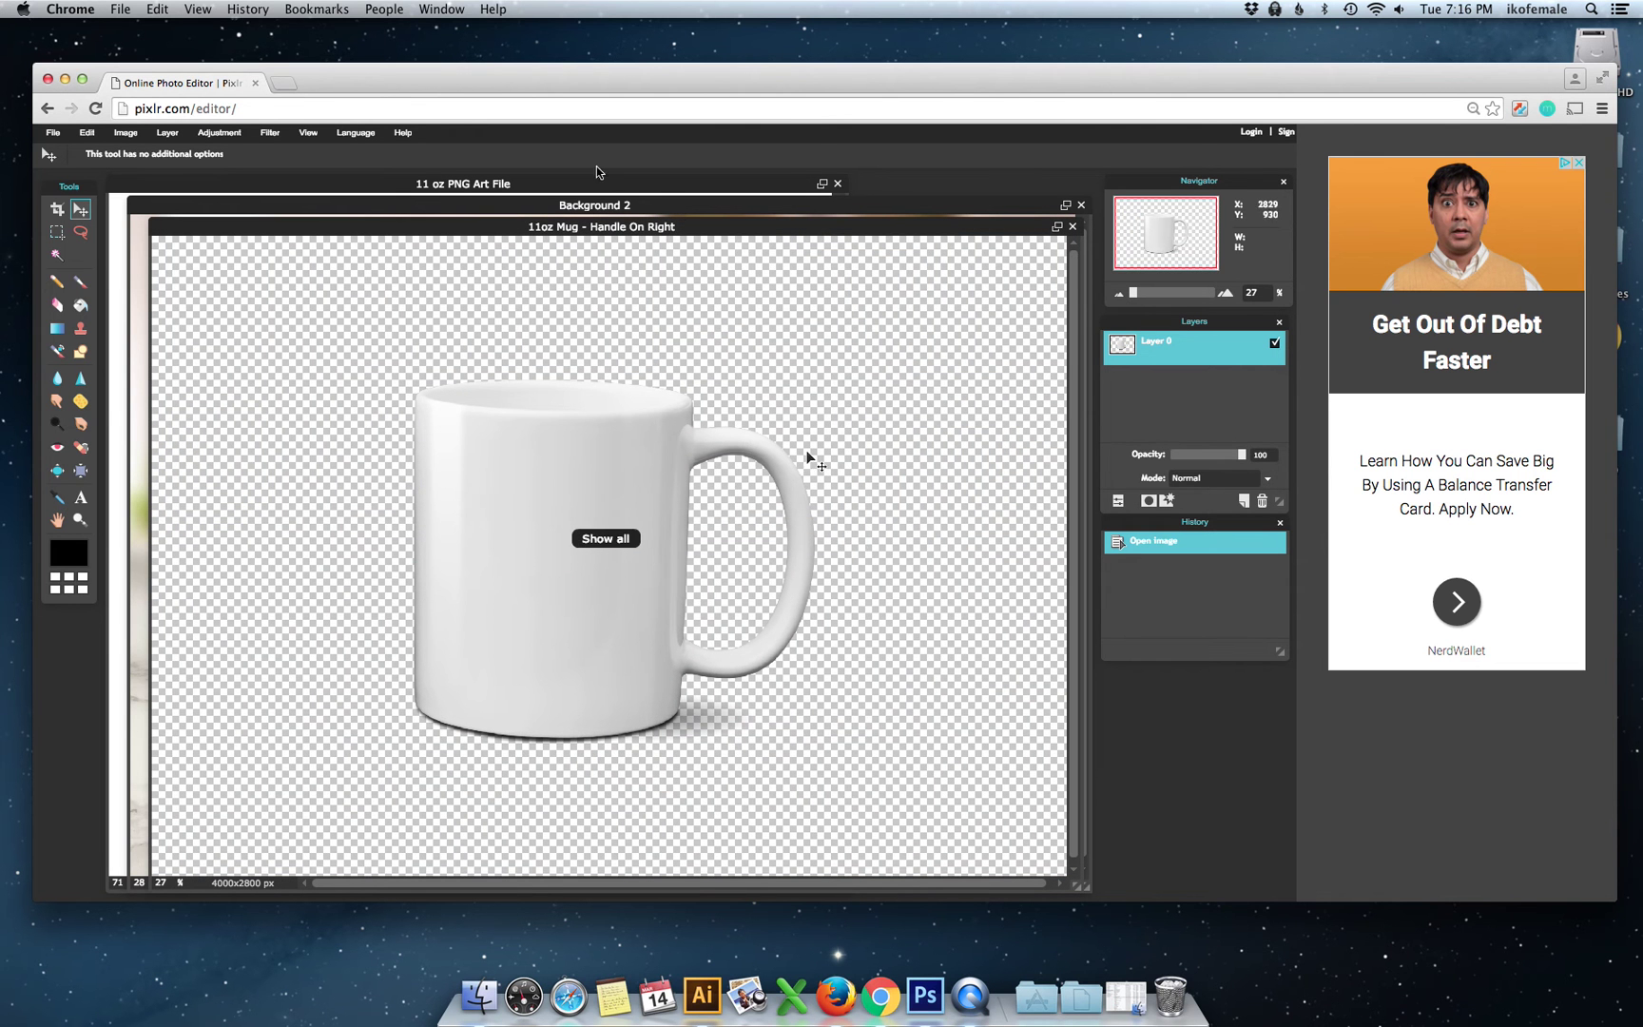
pyautogui.click(659, 208)
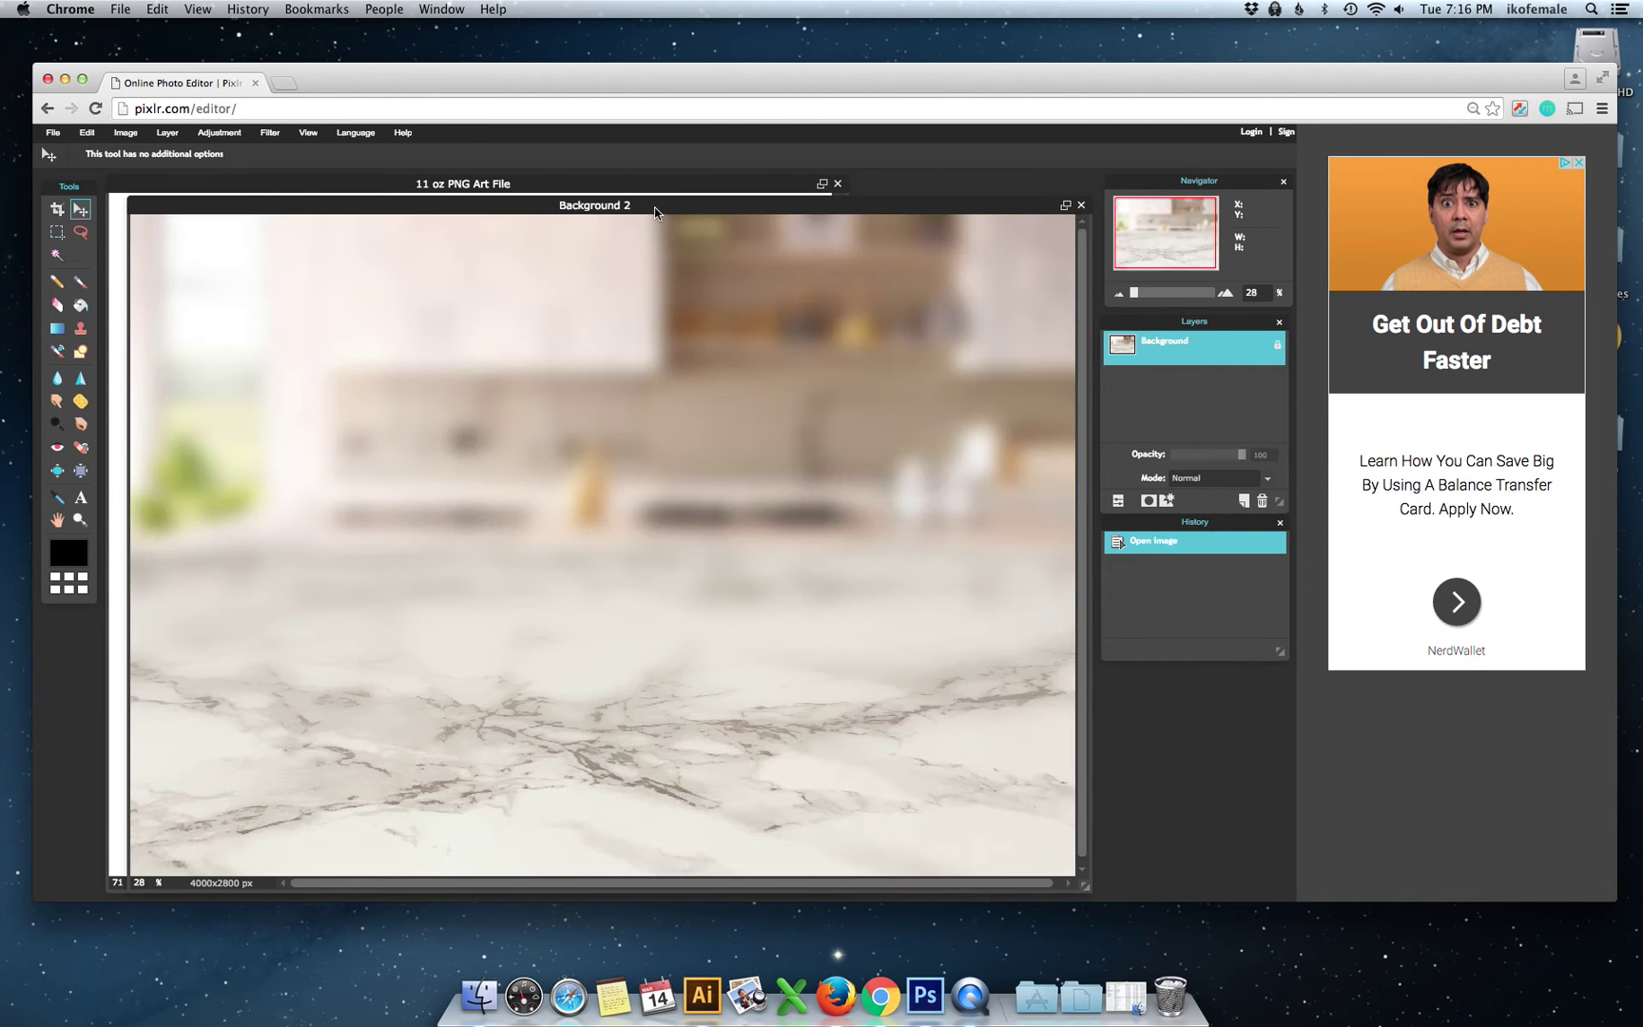
# Step: Select all of Background 2 and copy it, then bring the mug document forward
pyautogui.click(88, 132)
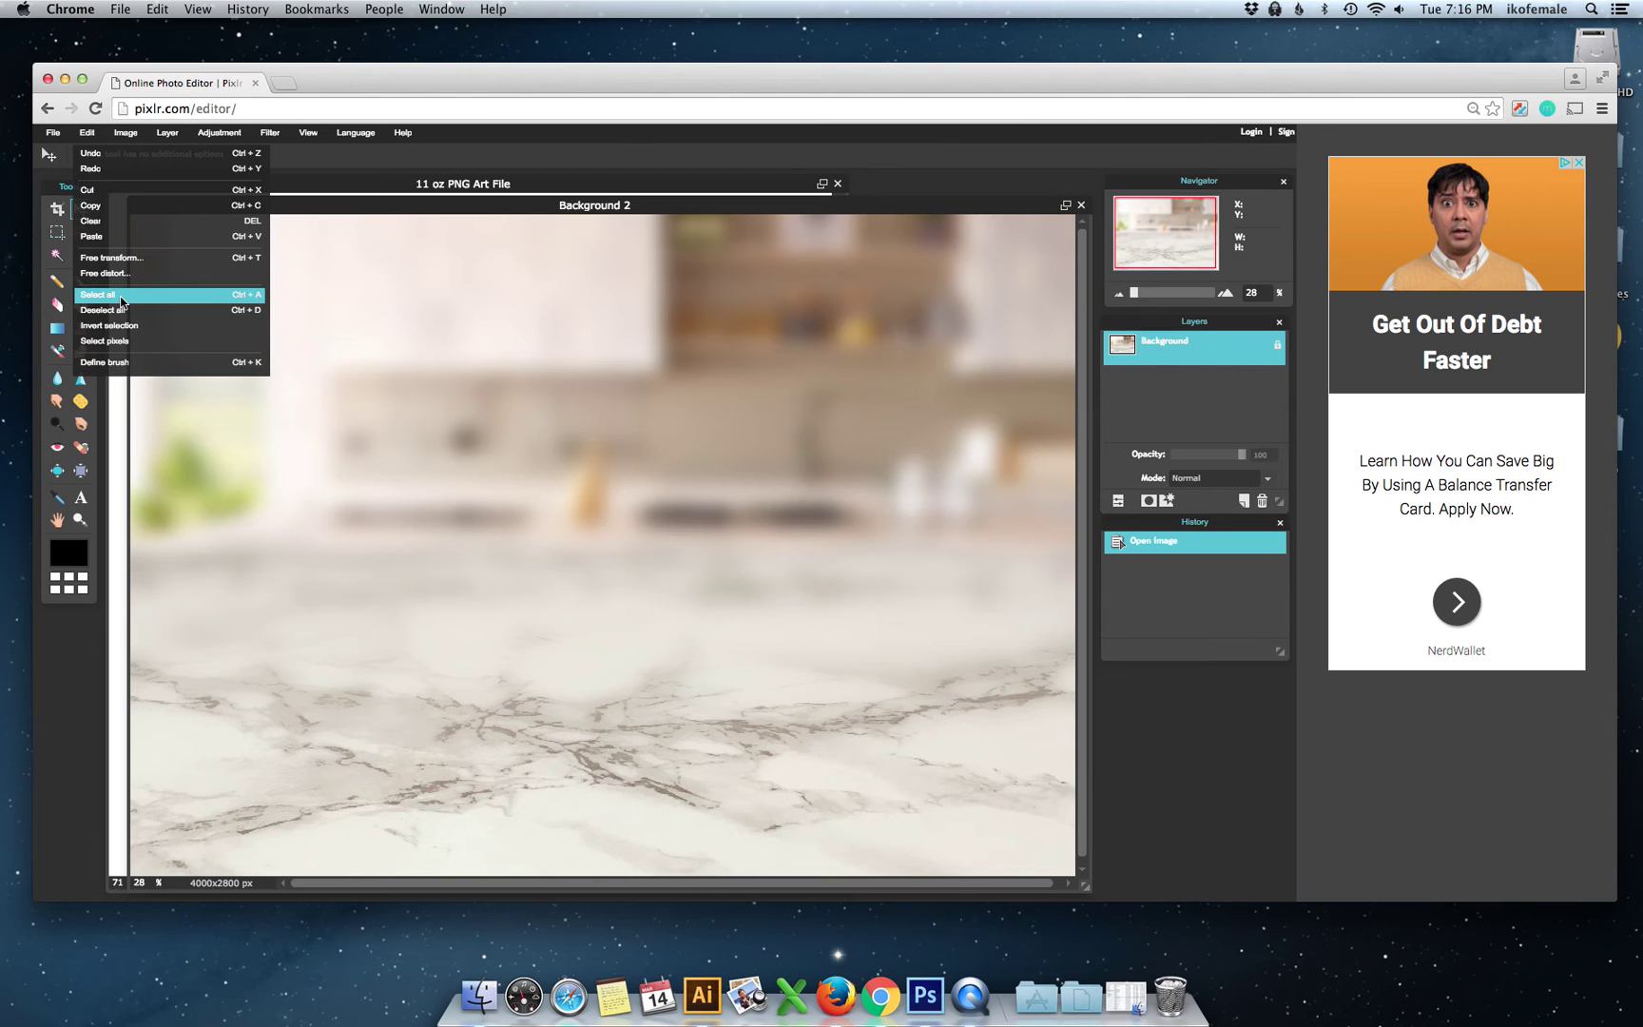
pyautogui.click(122, 298)
pyautogui.click(87, 133)
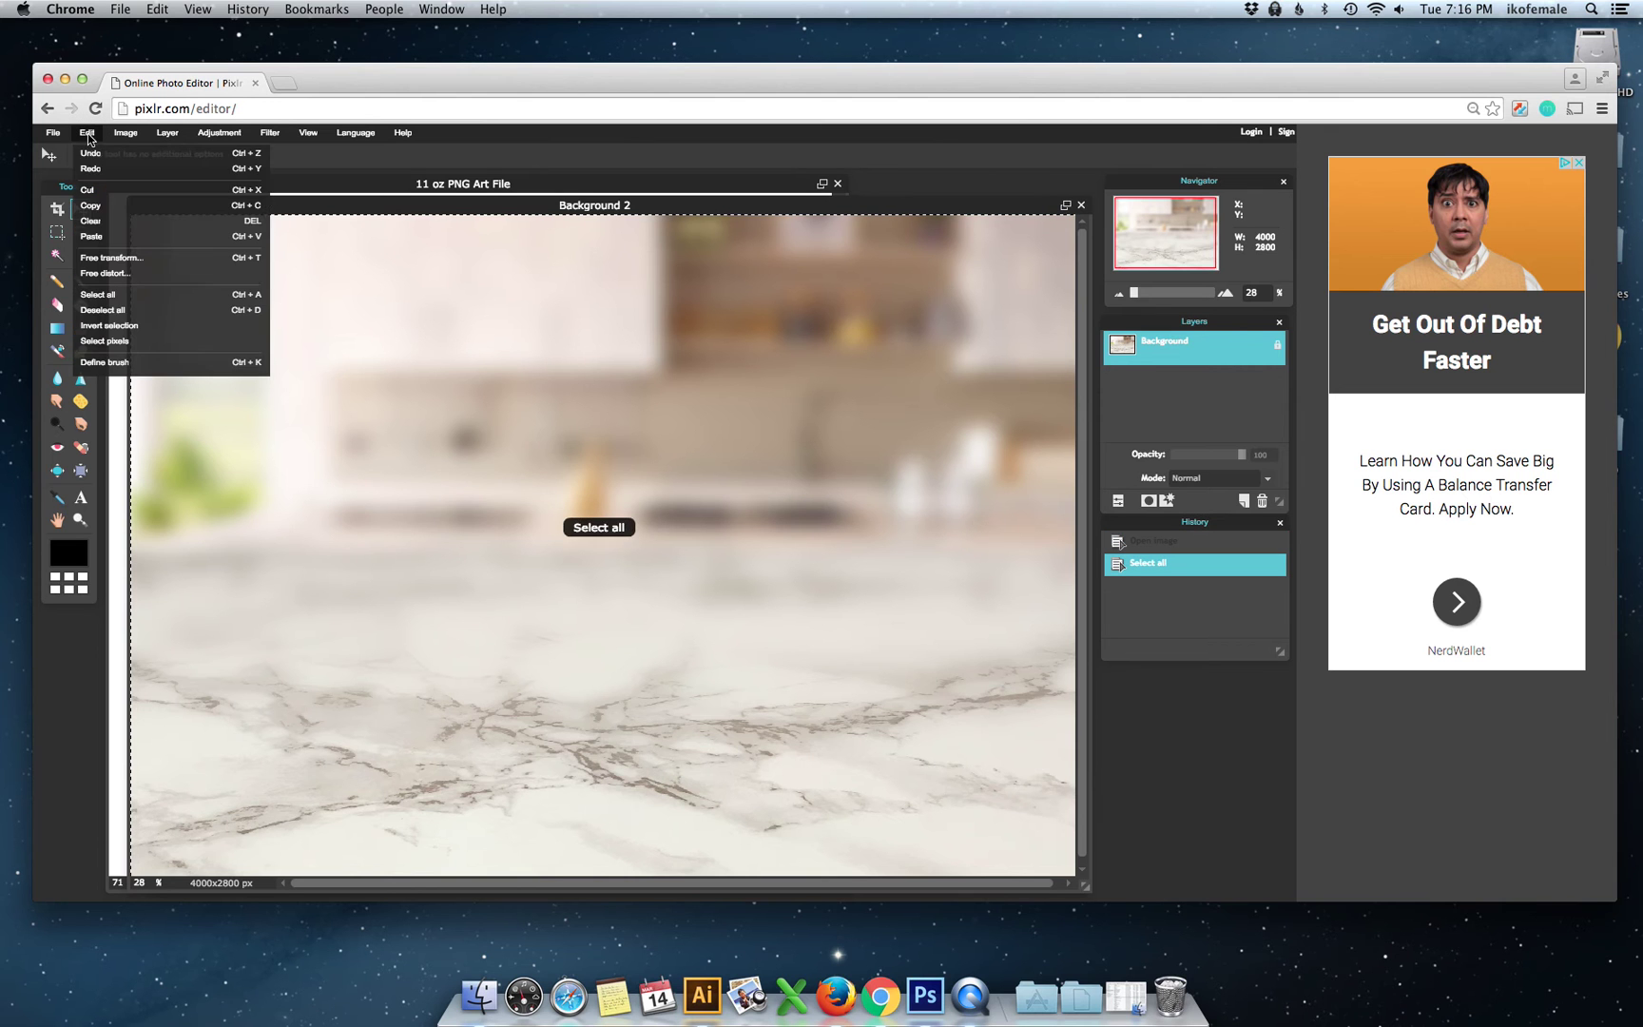
pyautogui.click(93, 209)
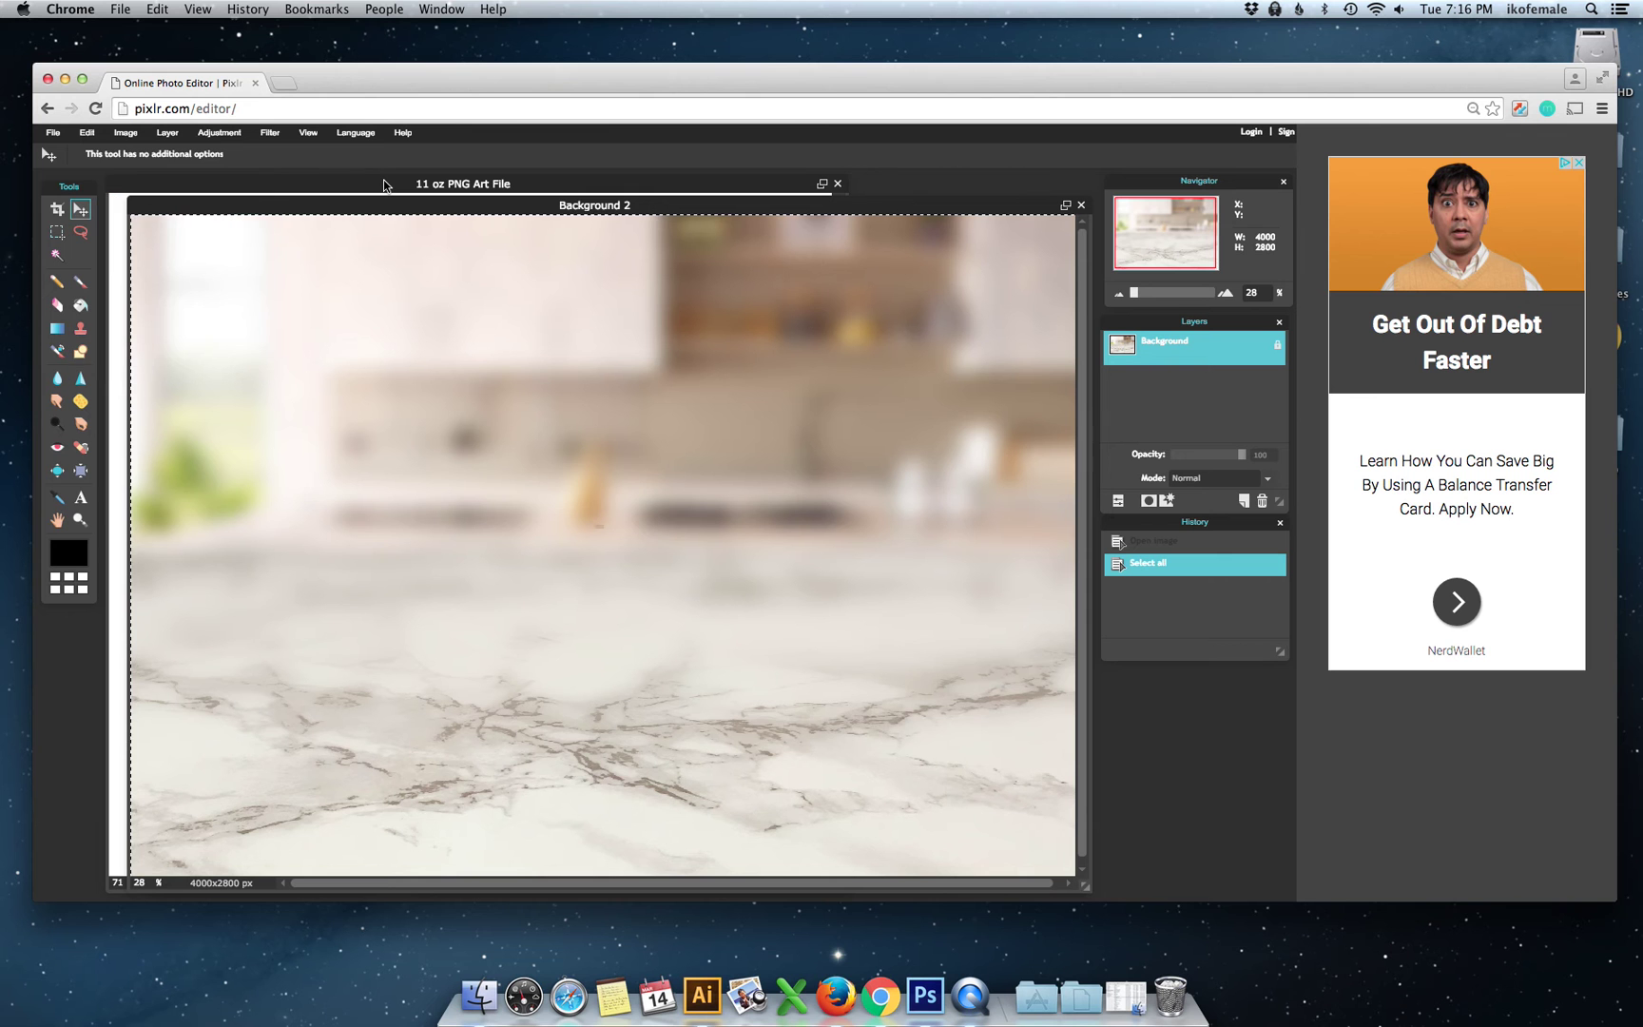
pyautogui.click(537, 259)
pyautogui.moveTo(536, 260); pyautogui.dragTo(552, 308)
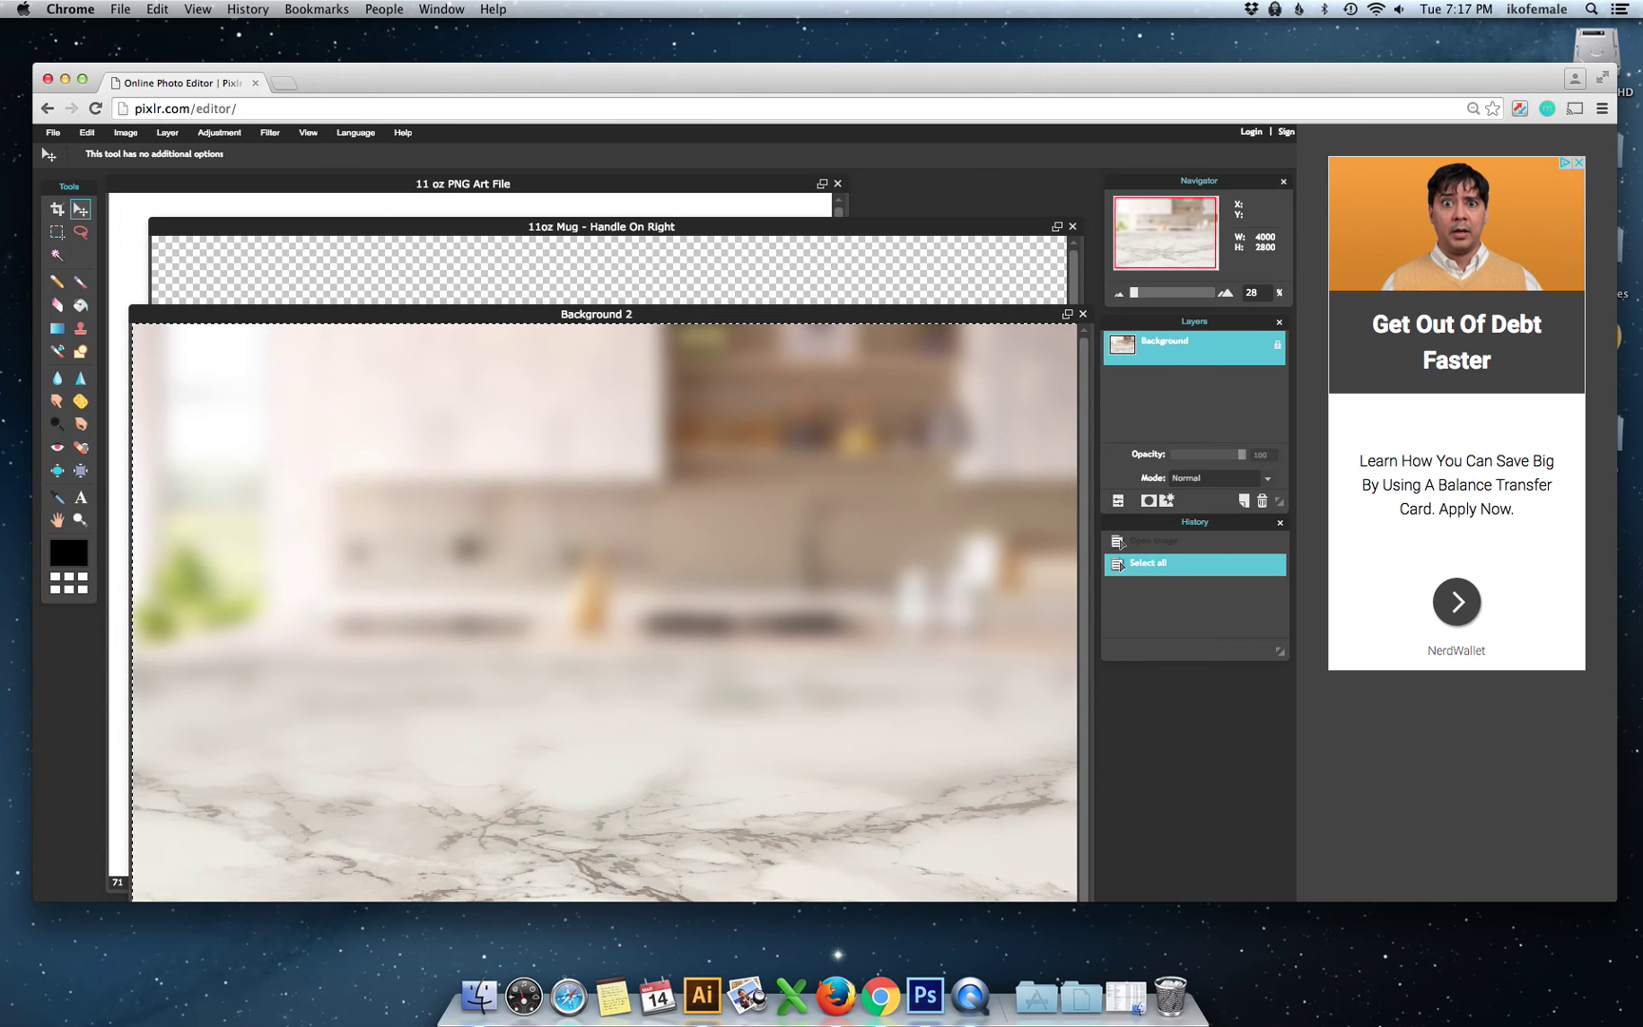
pyautogui.click(550, 263)
# Step: Paste the marble background into the mug document as a layer beneath the mug
pyautogui.click(87, 133)
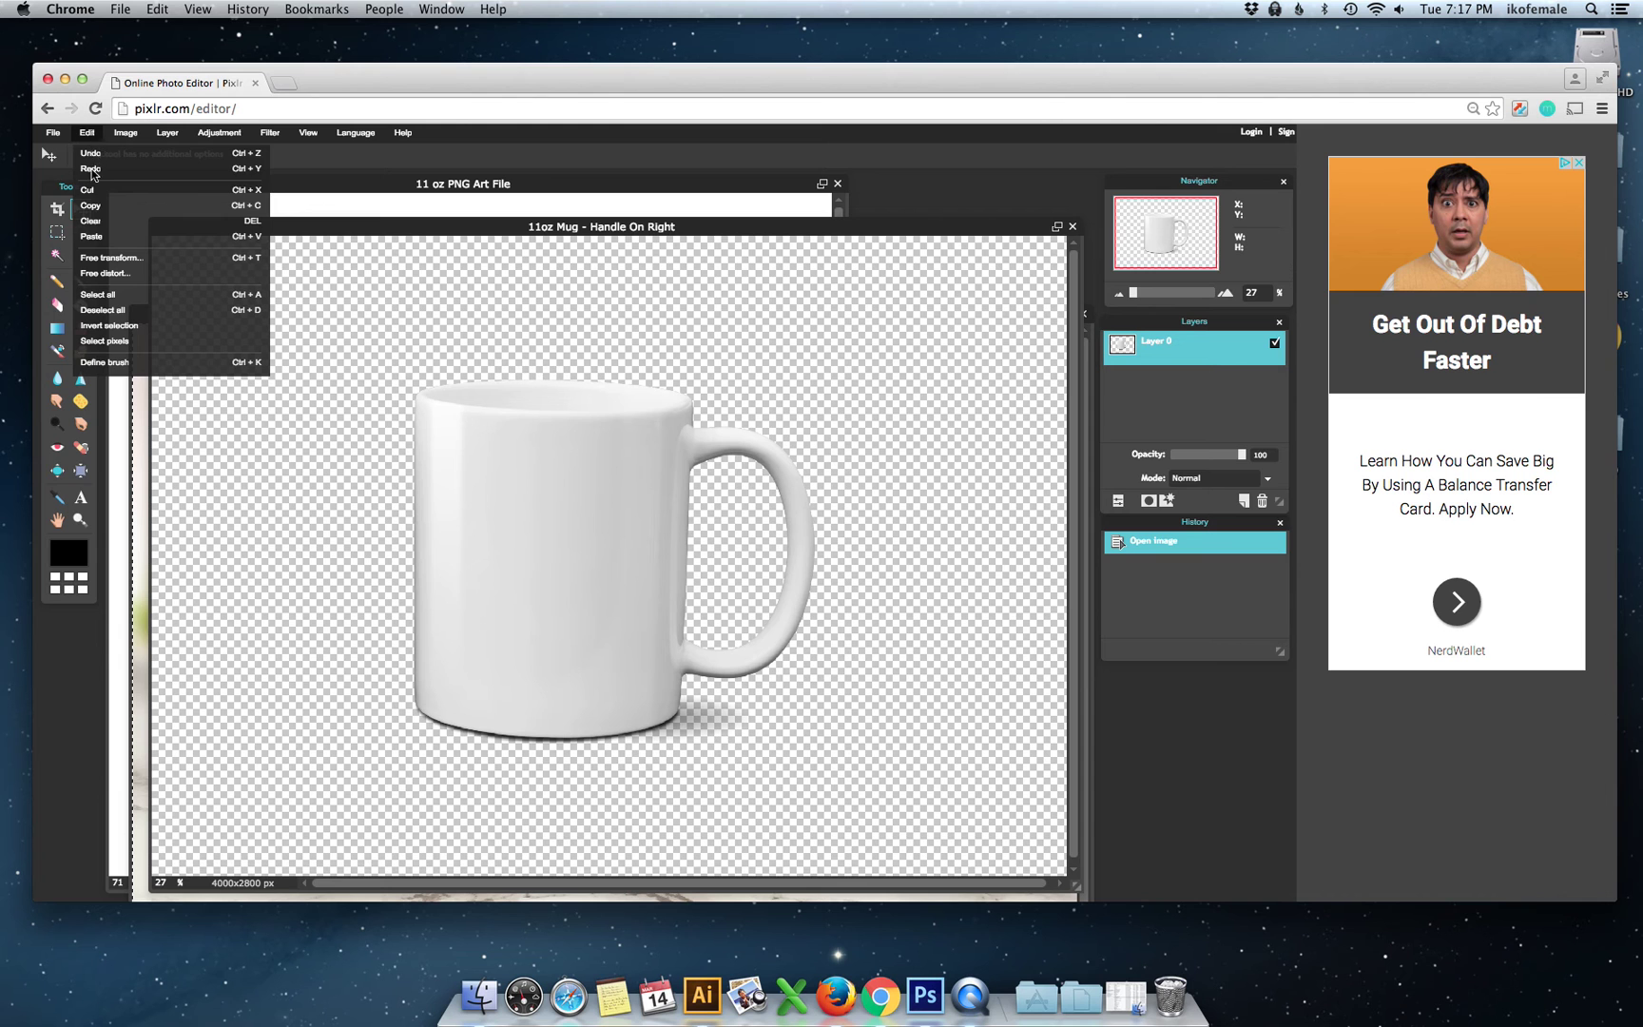
pyautogui.click(100, 242)
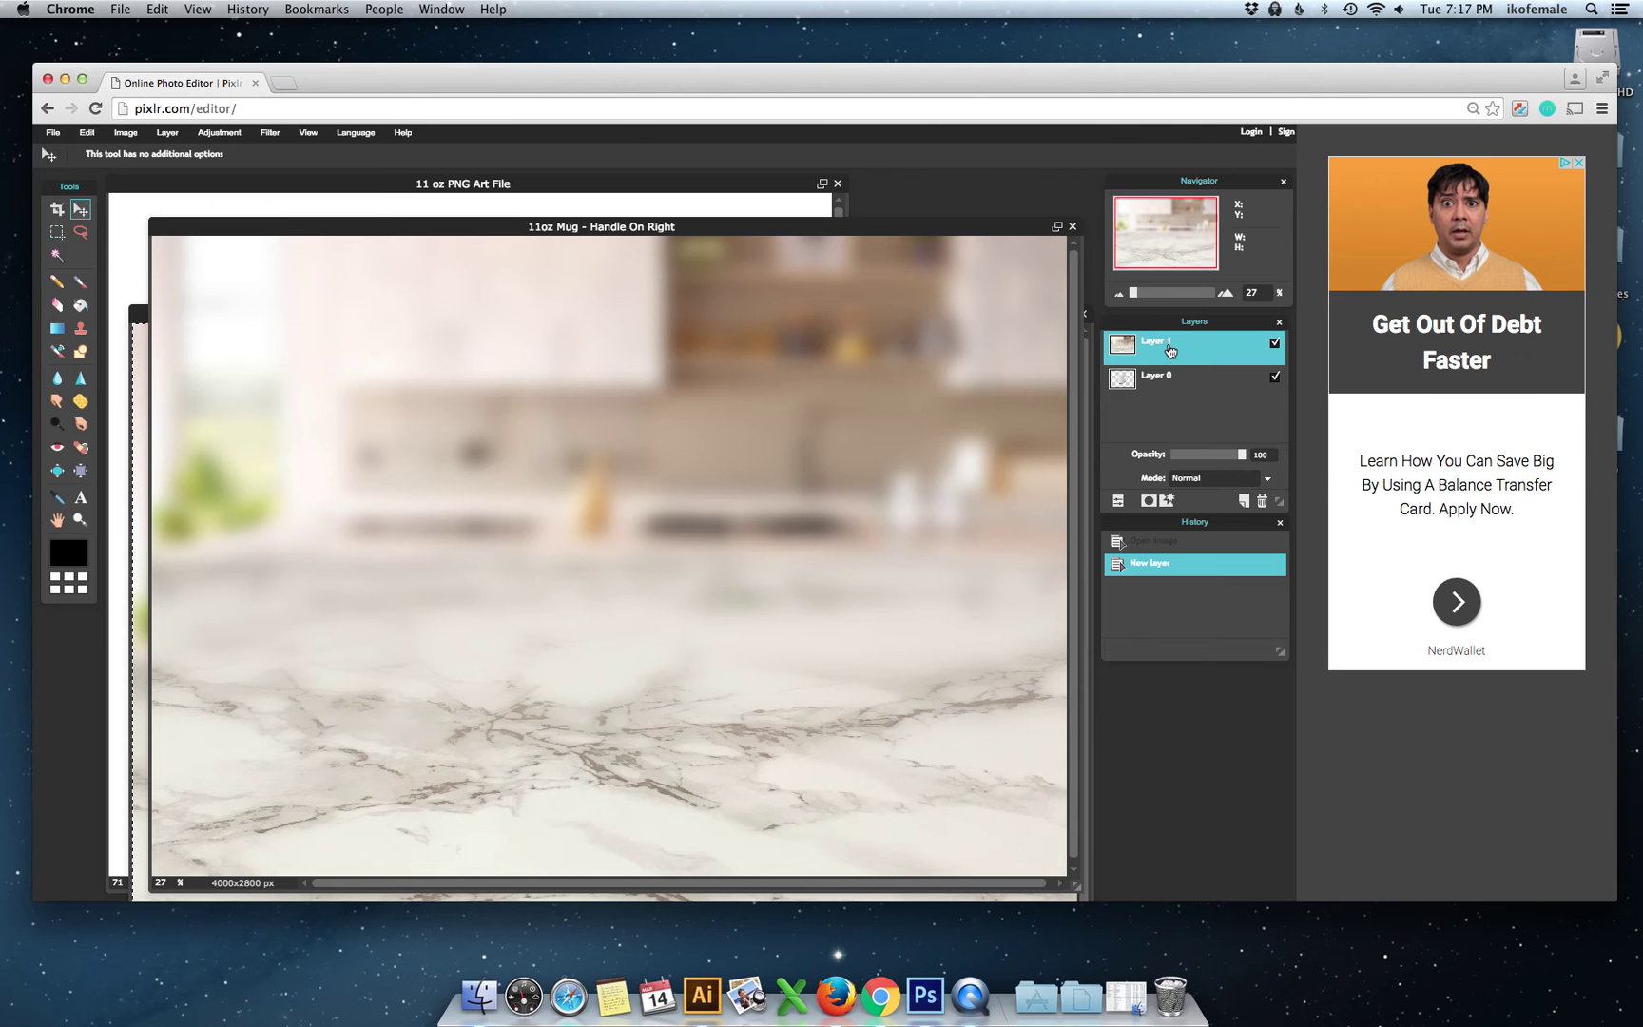
pyautogui.moveTo(1169, 349); pyautogui.dragTo(1183, 394)
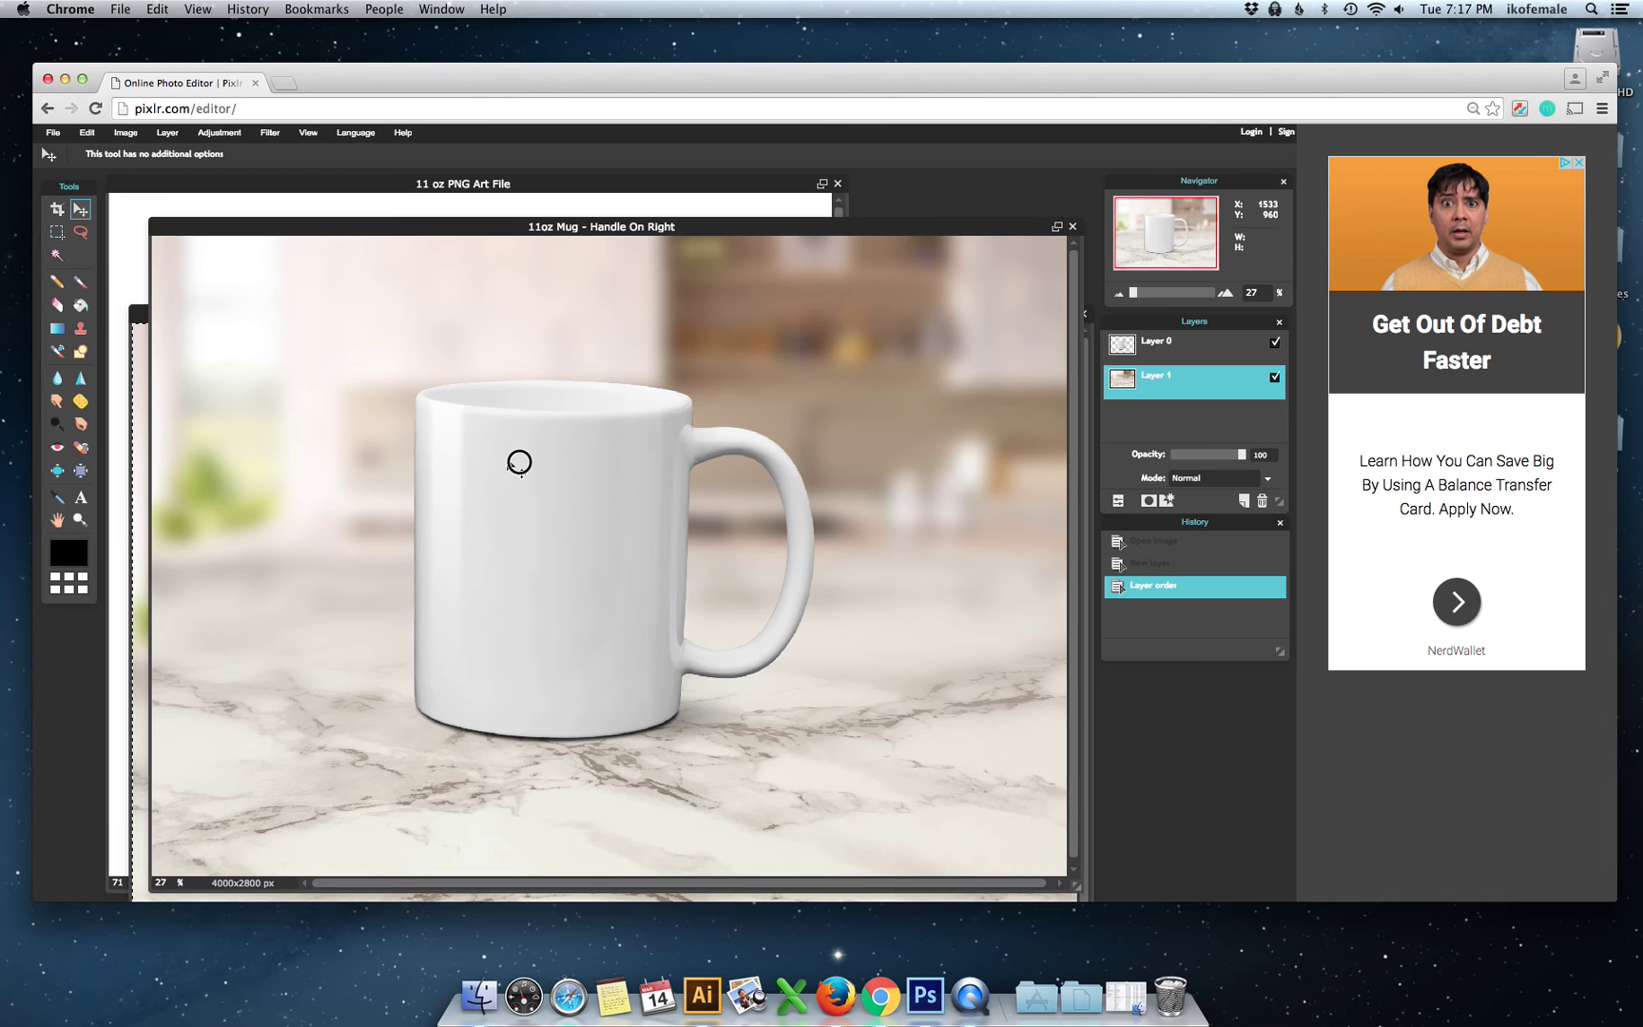
pyautogui.moveTo(530, 458); pyautogui.dragTo(519, 463)
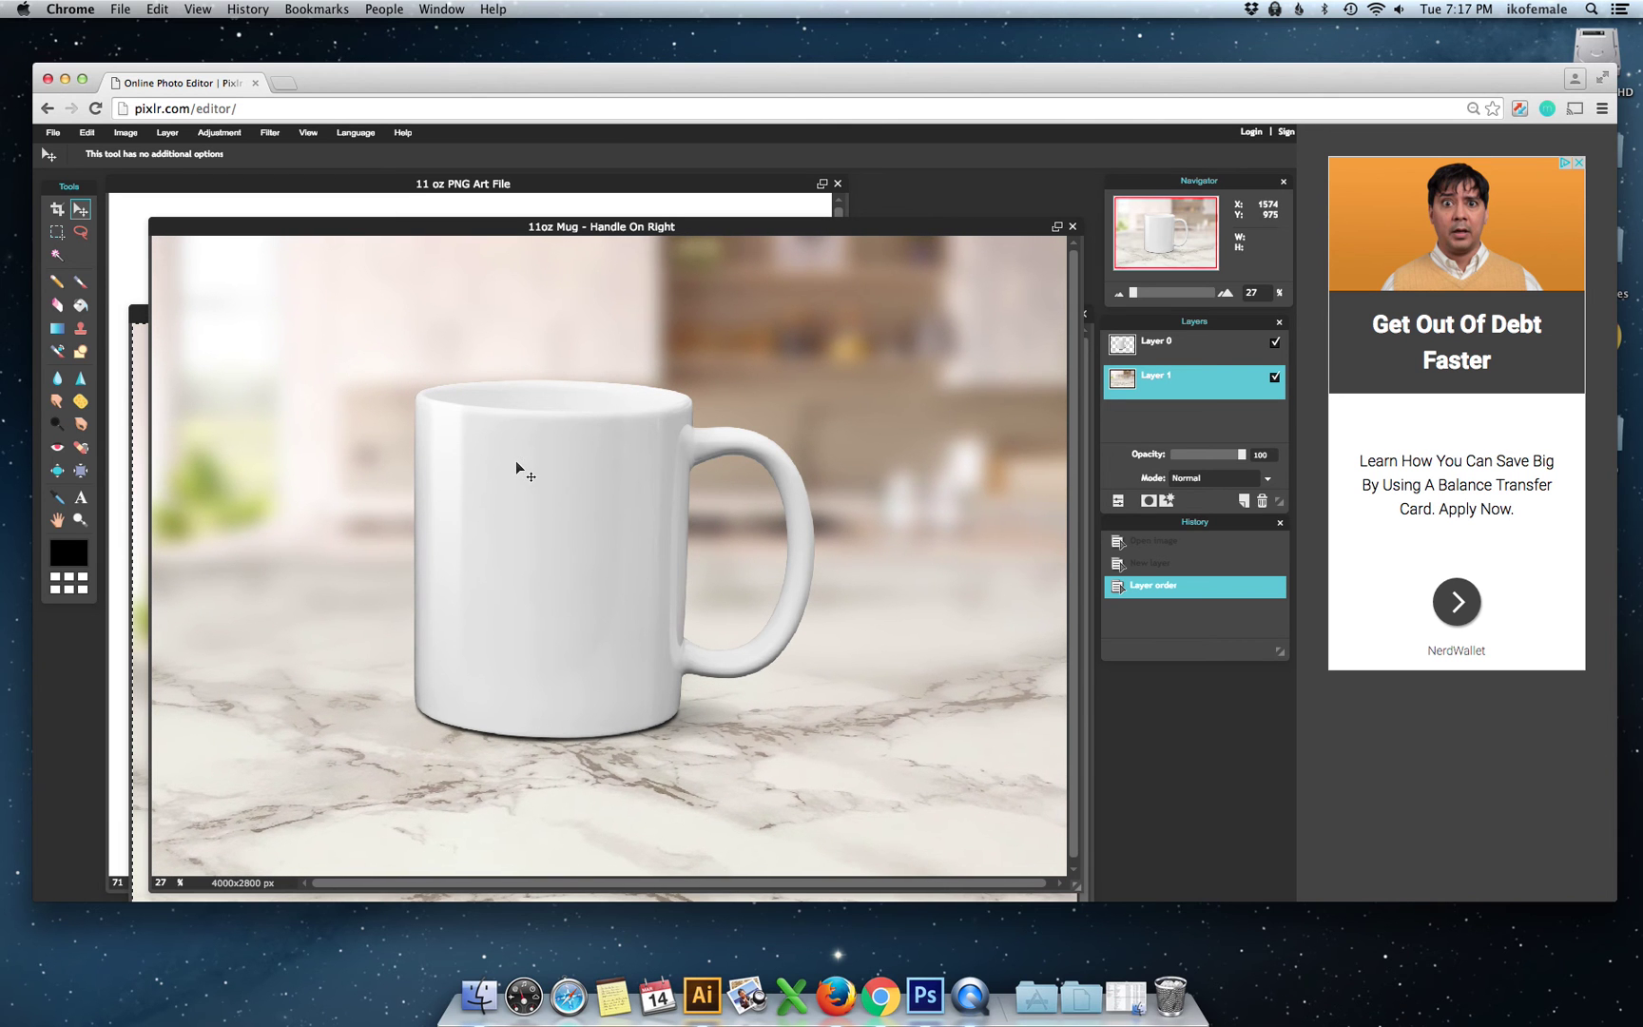
pyautogui.click(515, 461)
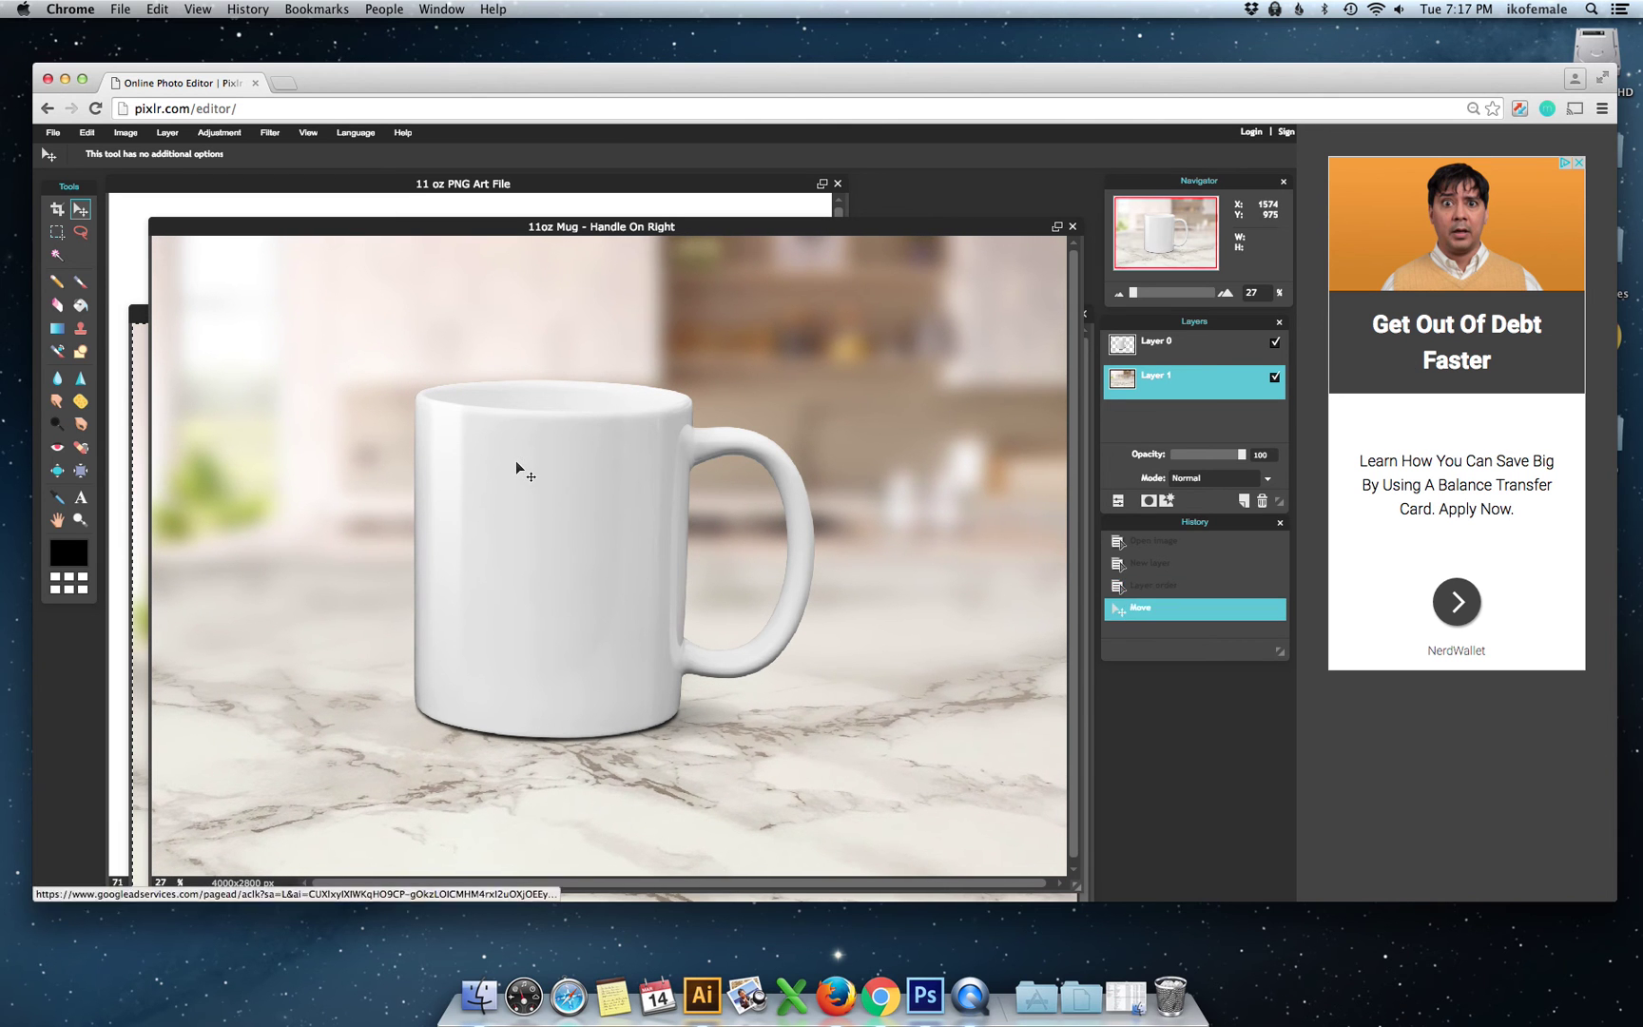
# Step: Select the mug layer and shift the mug slightly right and down on the counter
pyautogui.click(1180, 344)
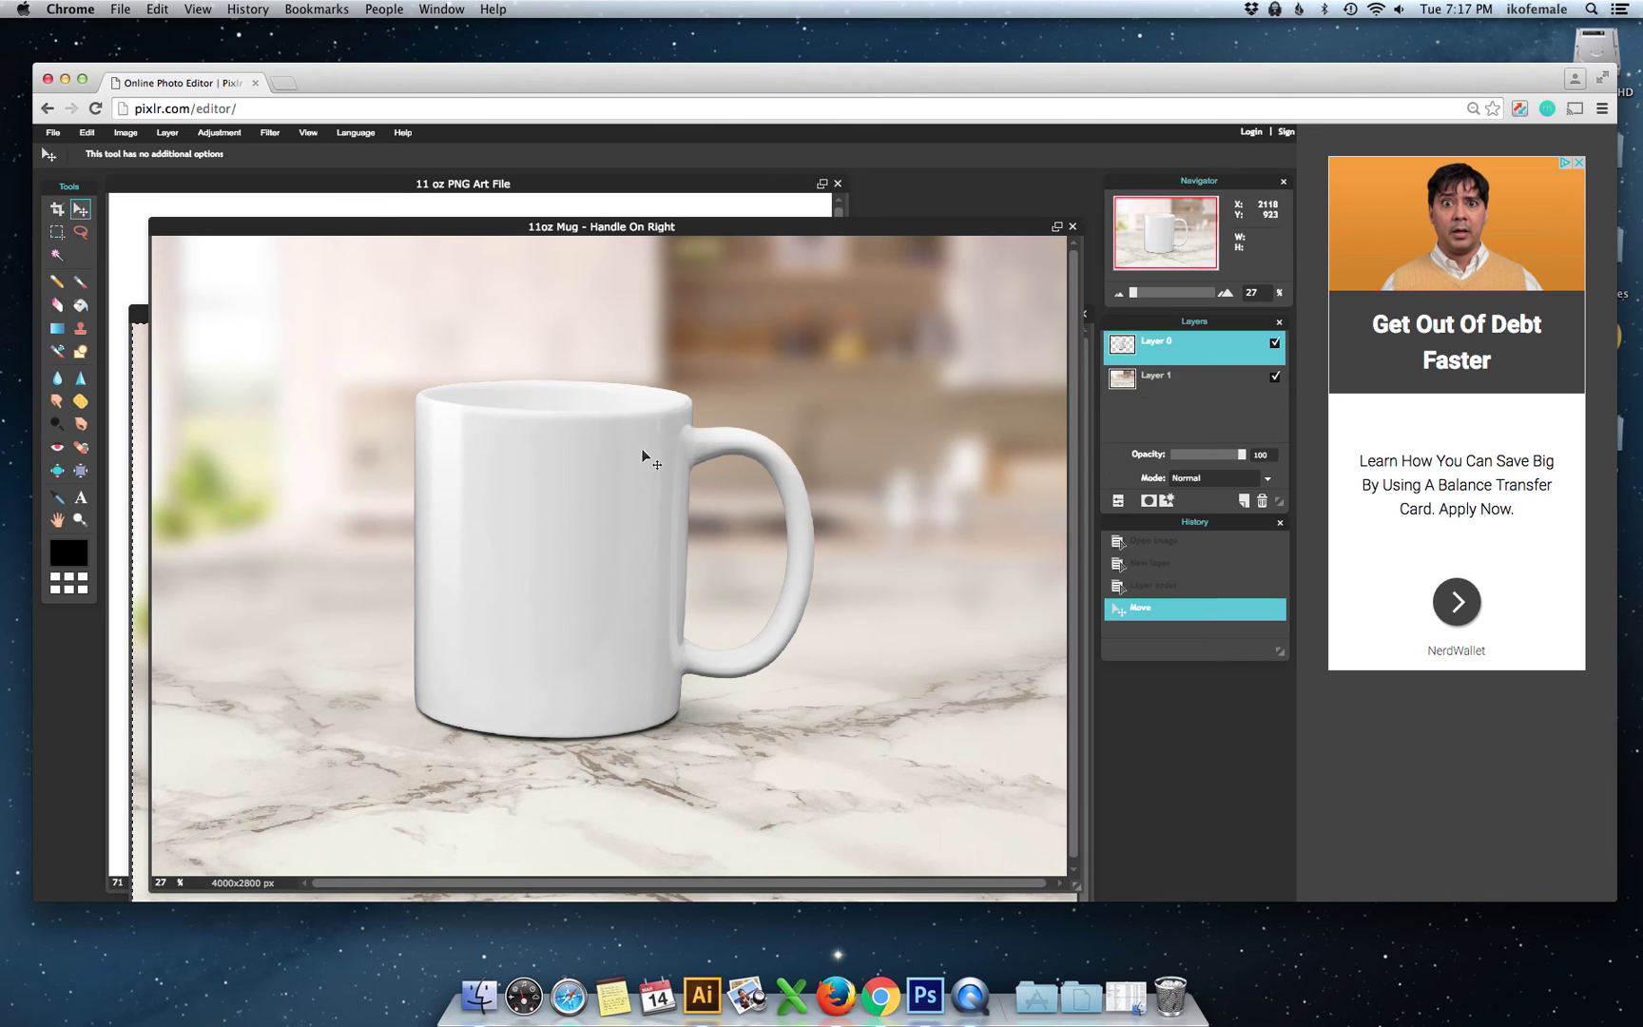
pyautogui.moveTo(559, 495); pyautogui.dragTo(602, 499)
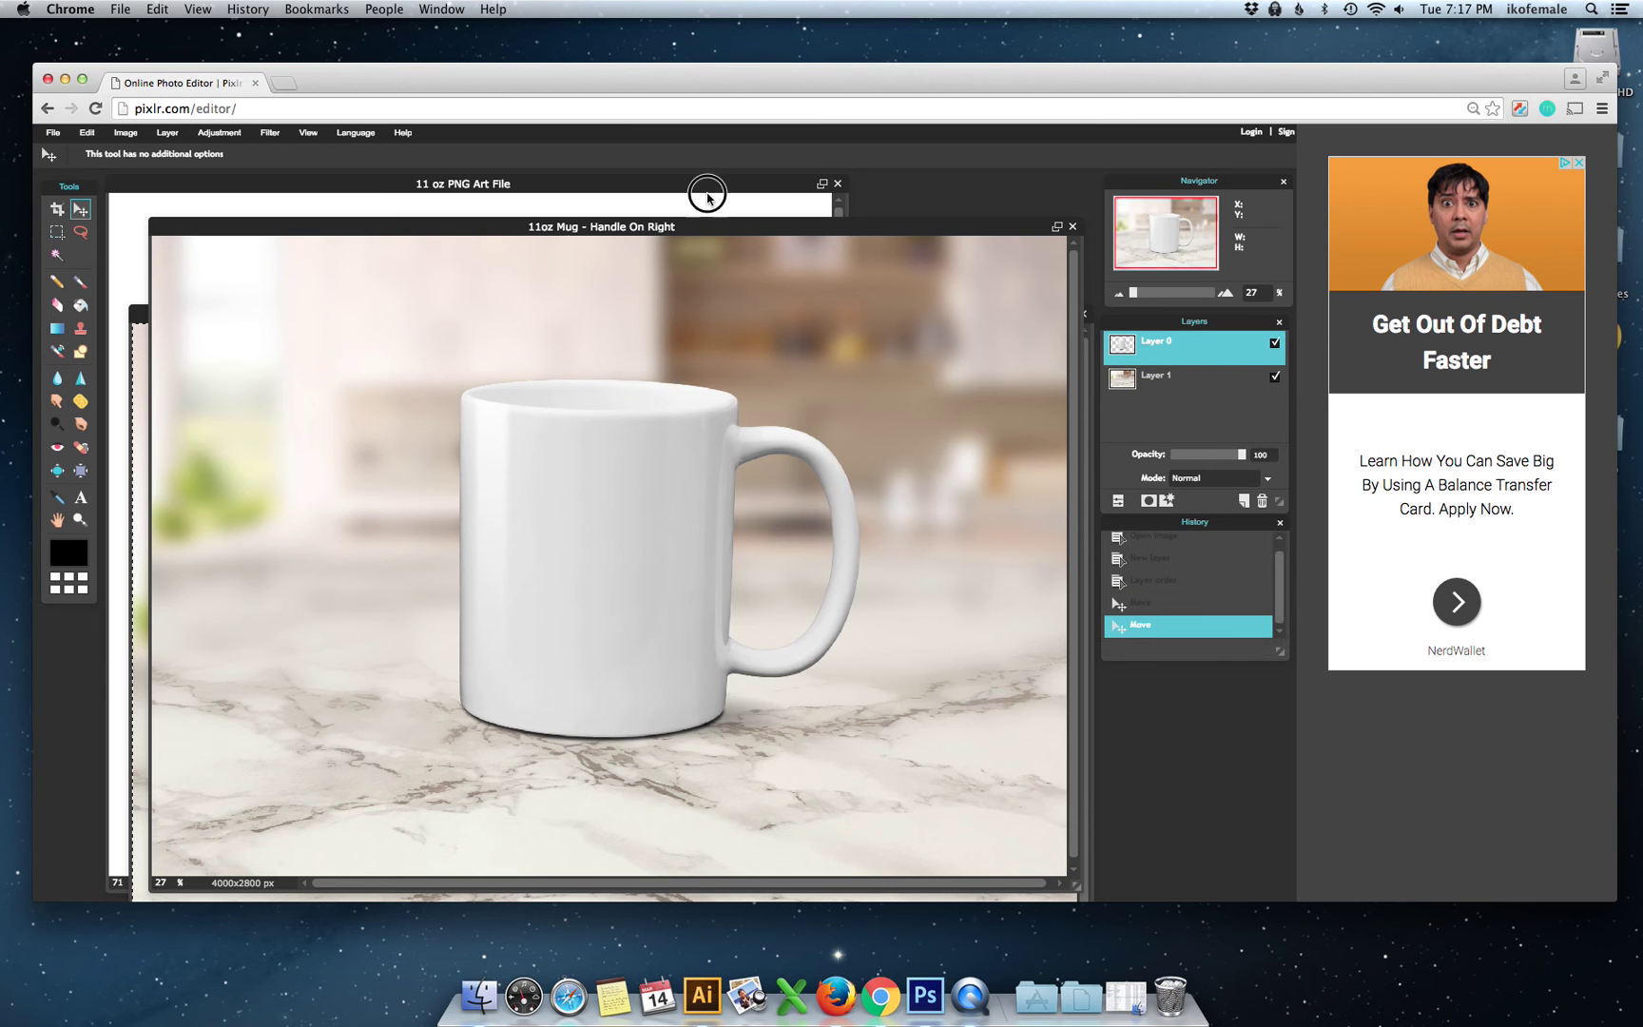
pyautogui.click(707, 198)
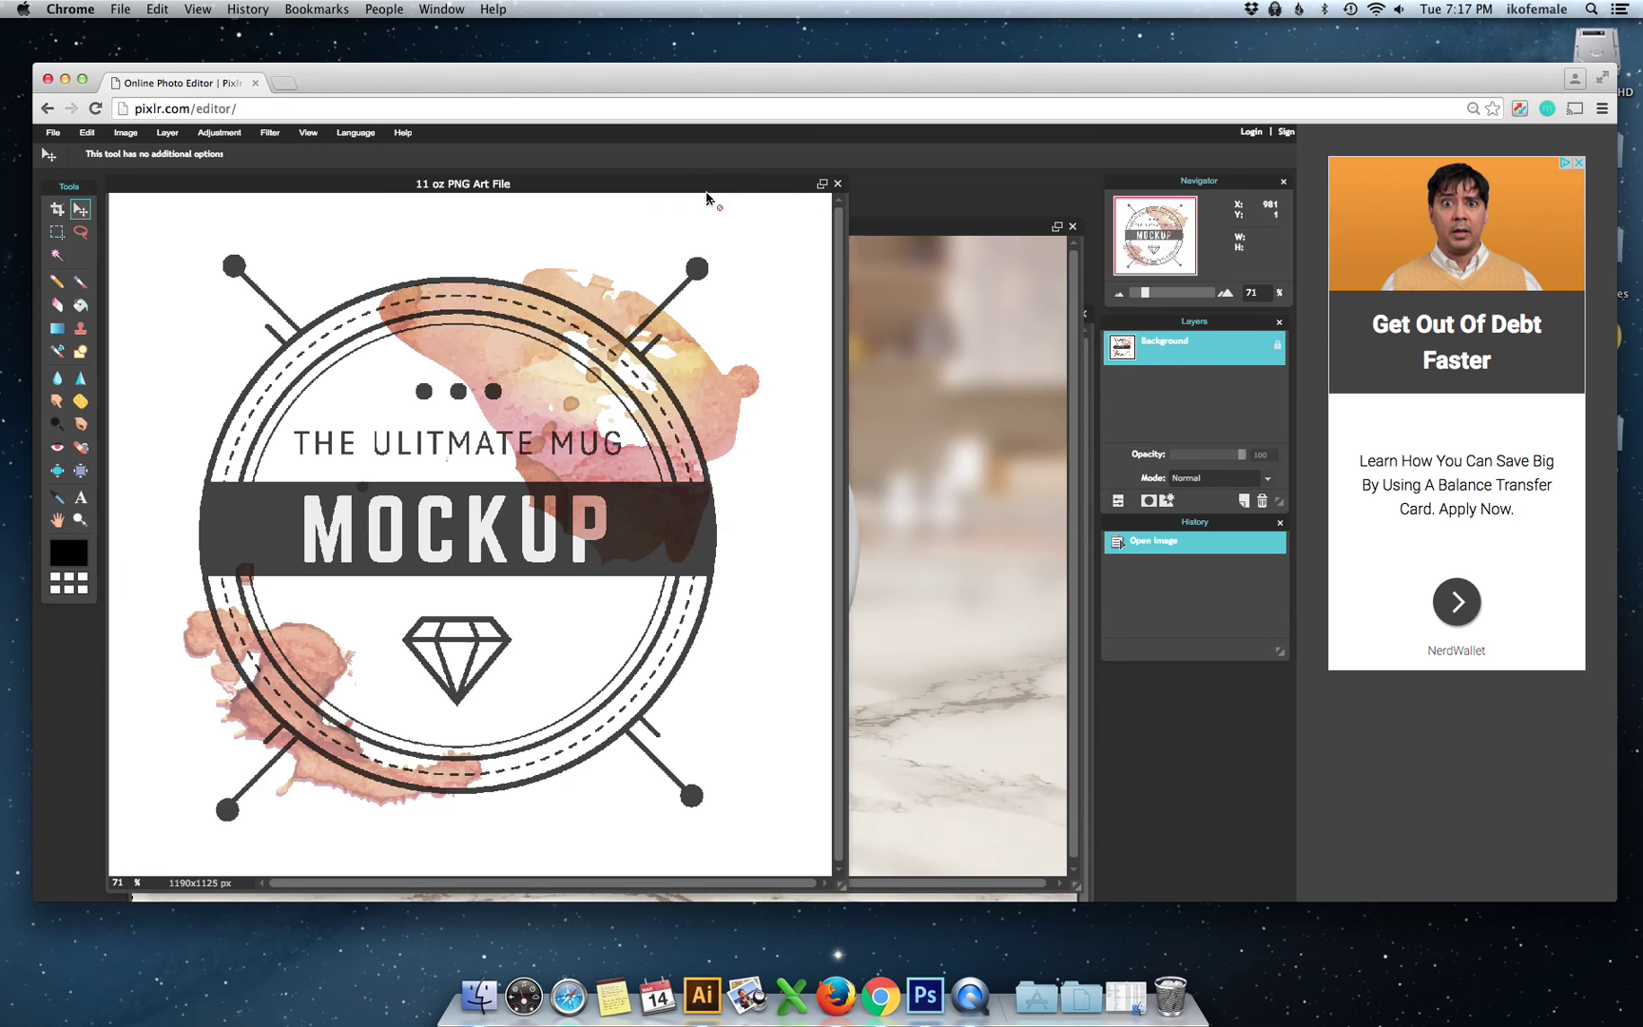
# Step: Select all and copy the 'Ultimate Mug Mockup' logo art, then paste it onto the mug photo
pyautogui.click(99, 136)
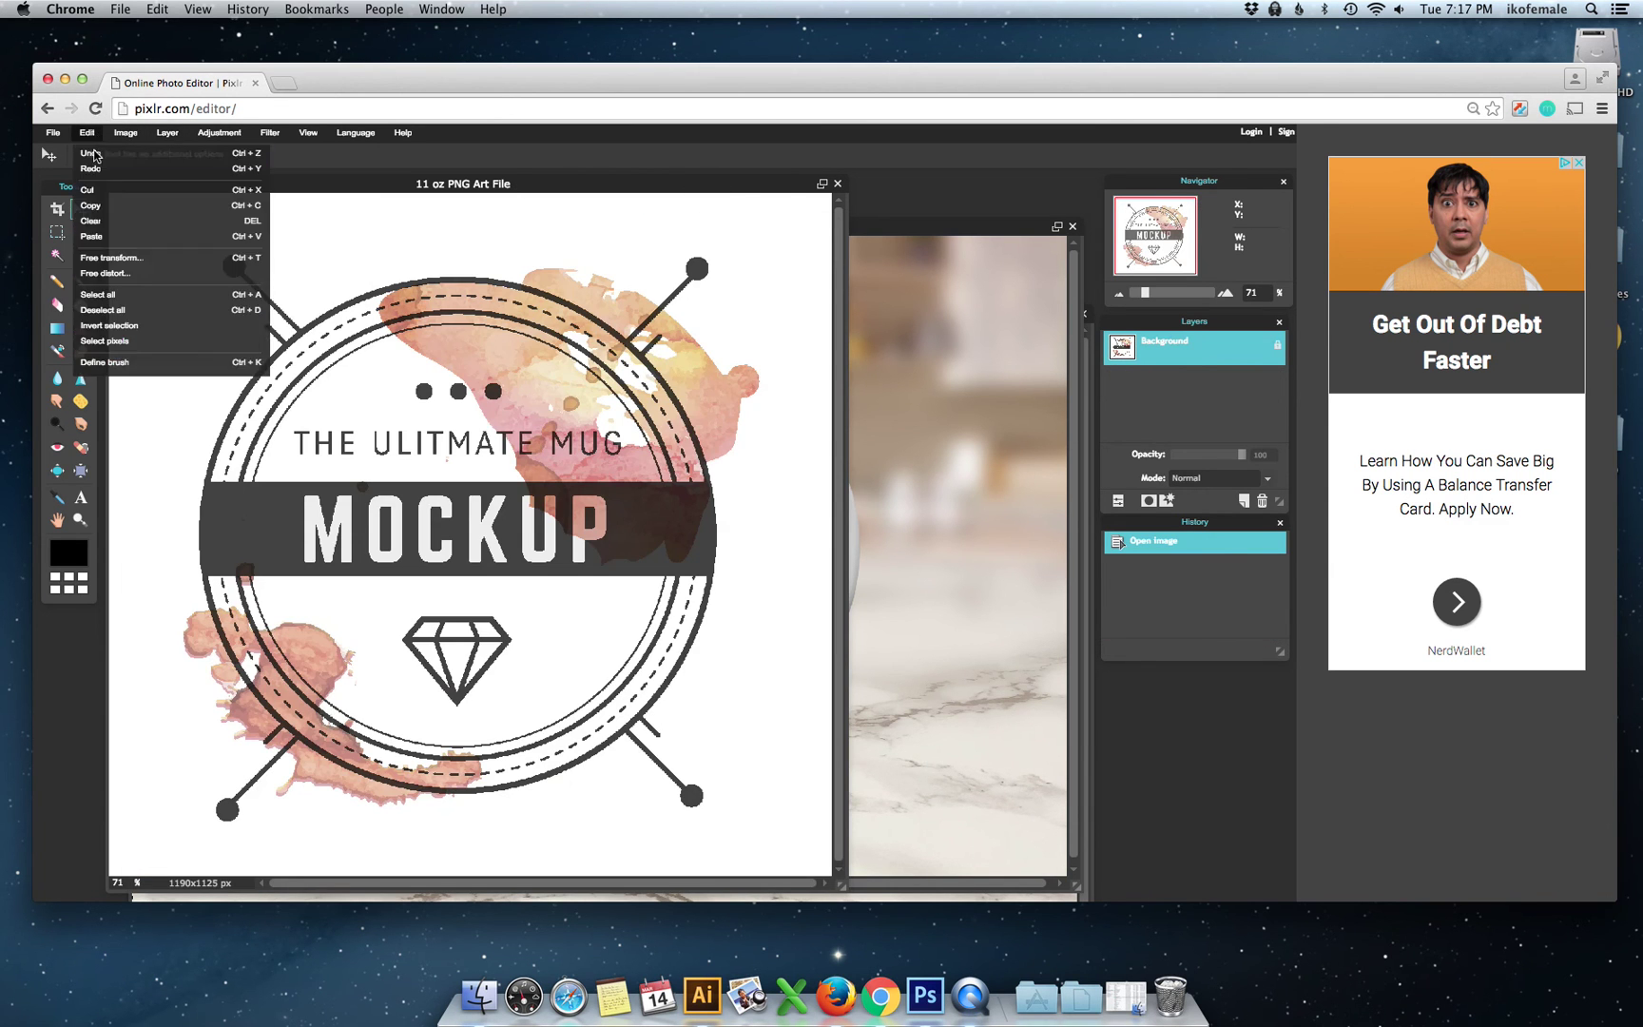
pyautogui.click(107, 298)
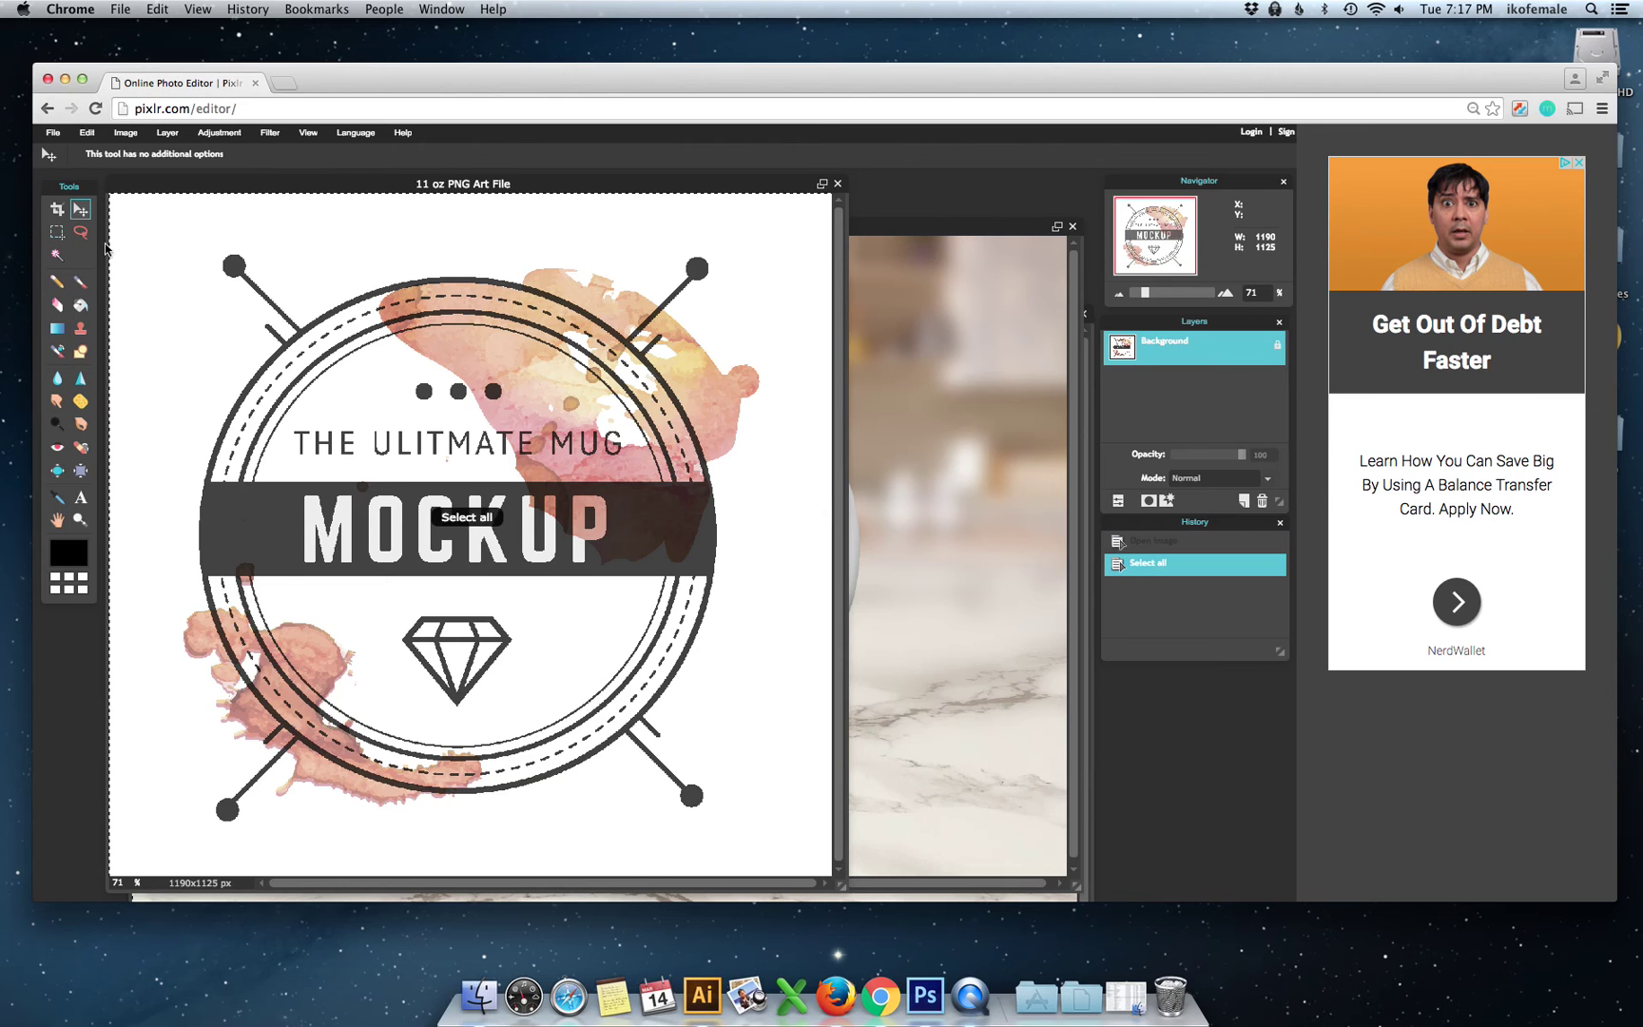
pyautogui.click(87, 134)
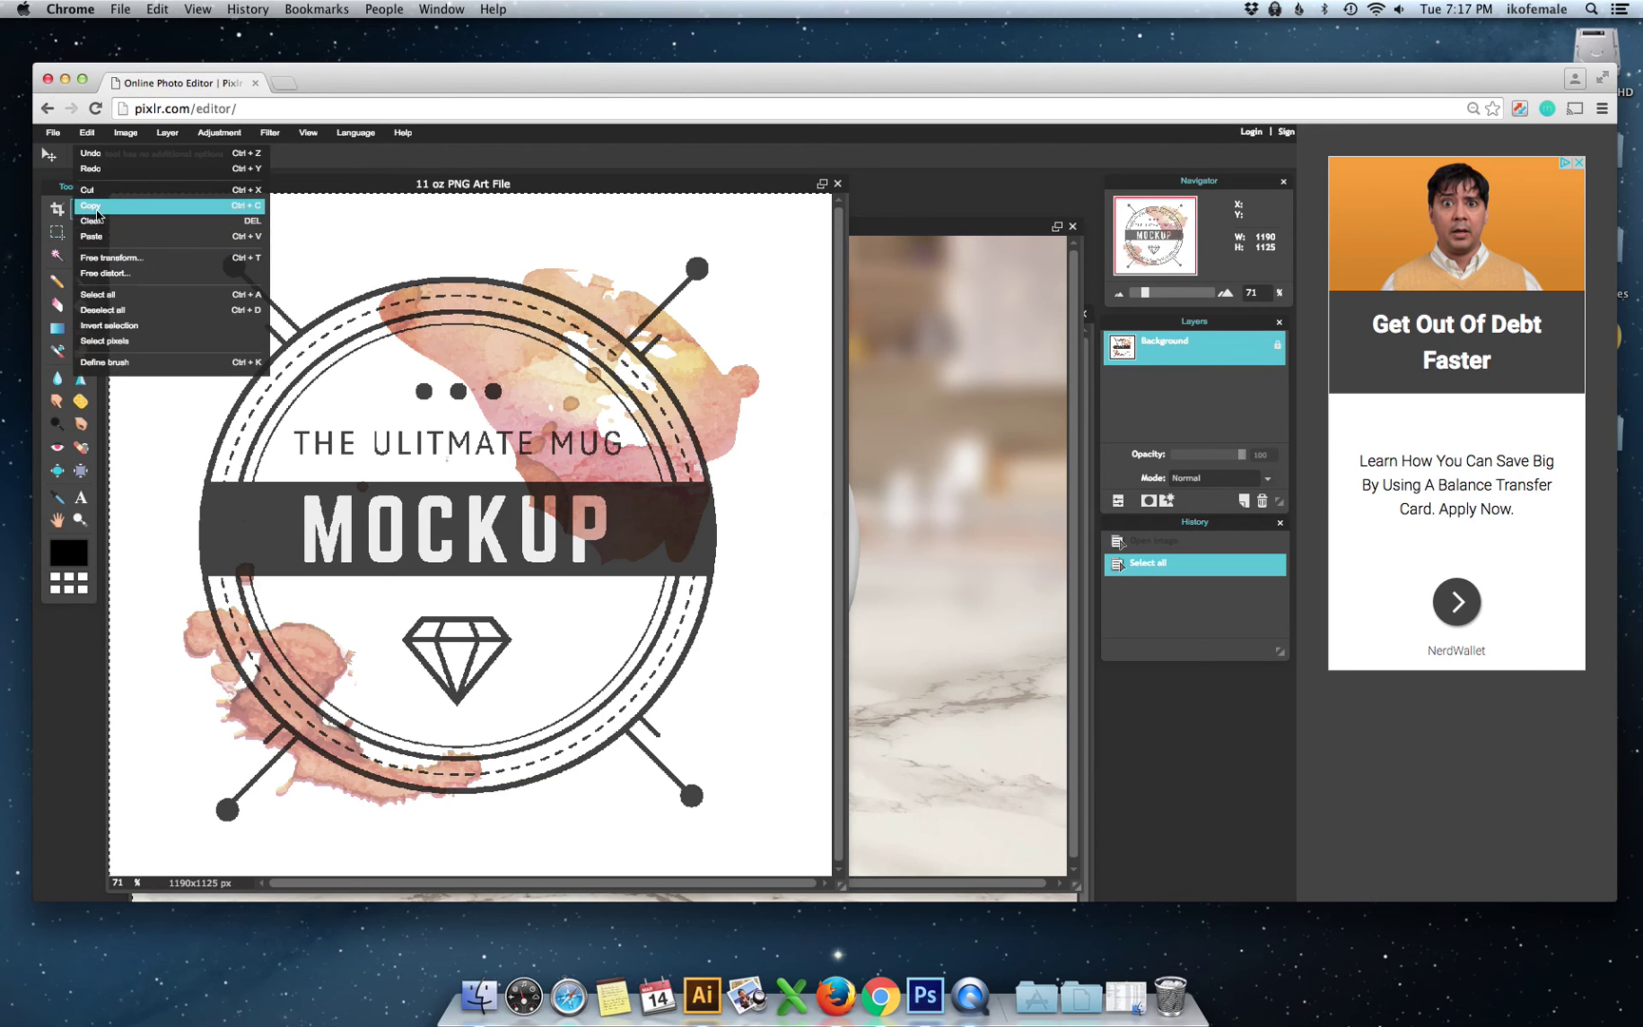
pyautogui.click(116, 221)
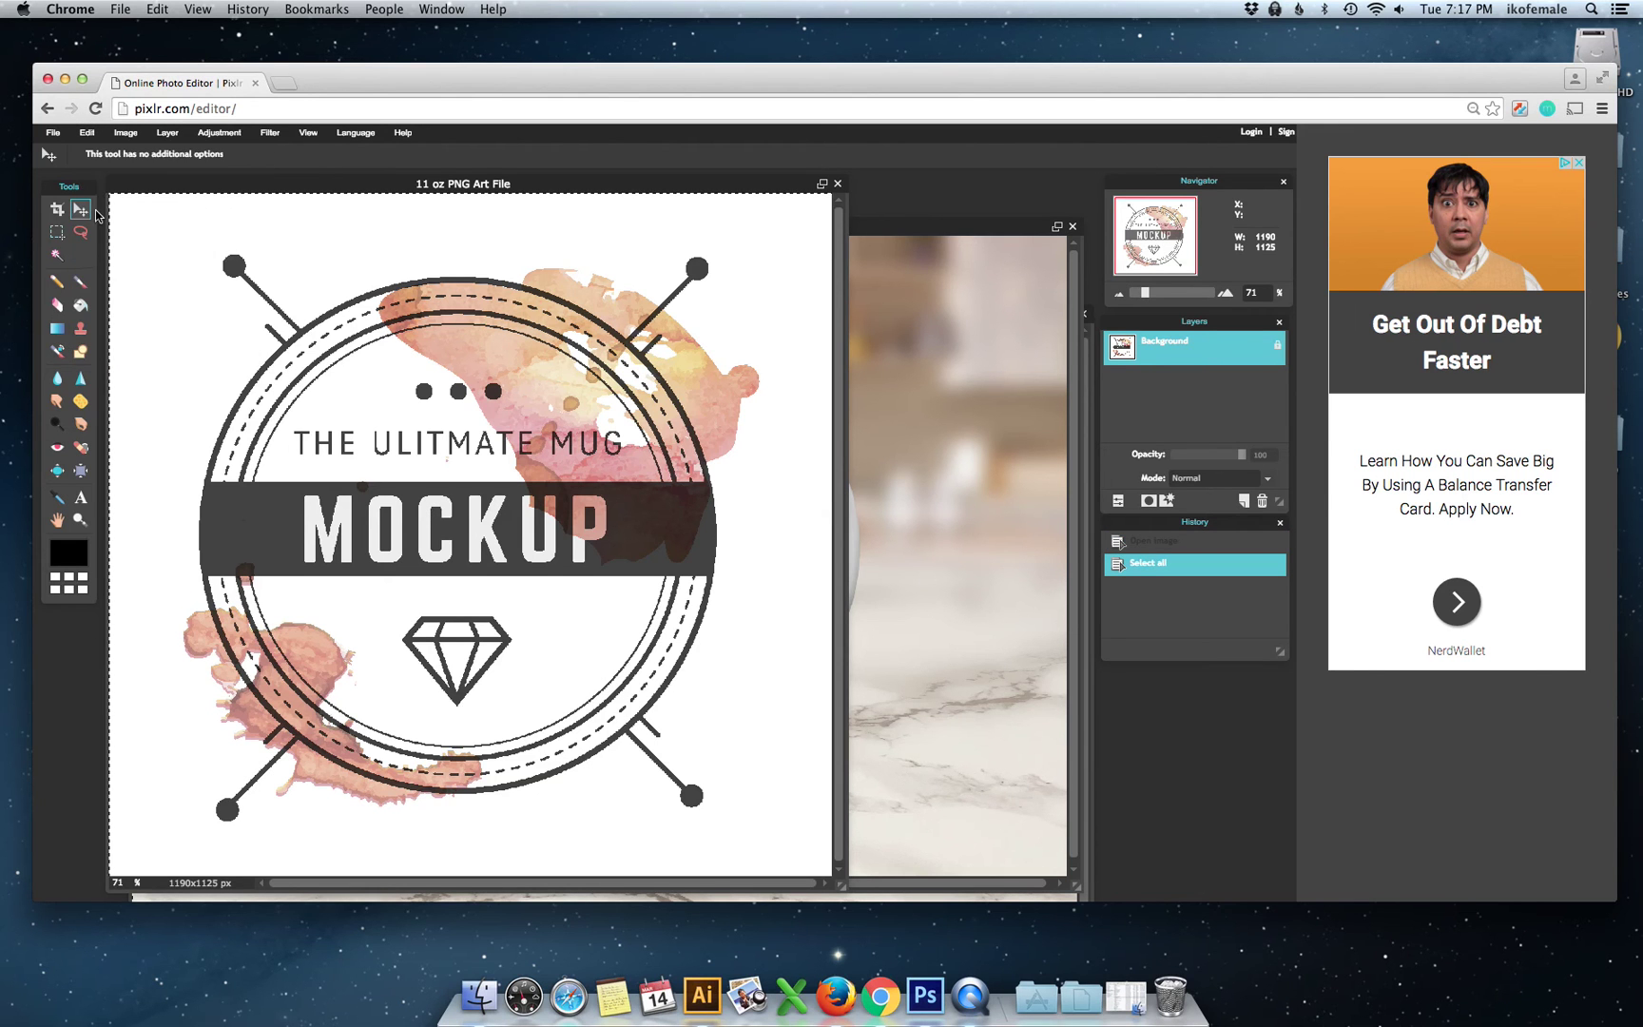
pyautogui.click(925, 477)
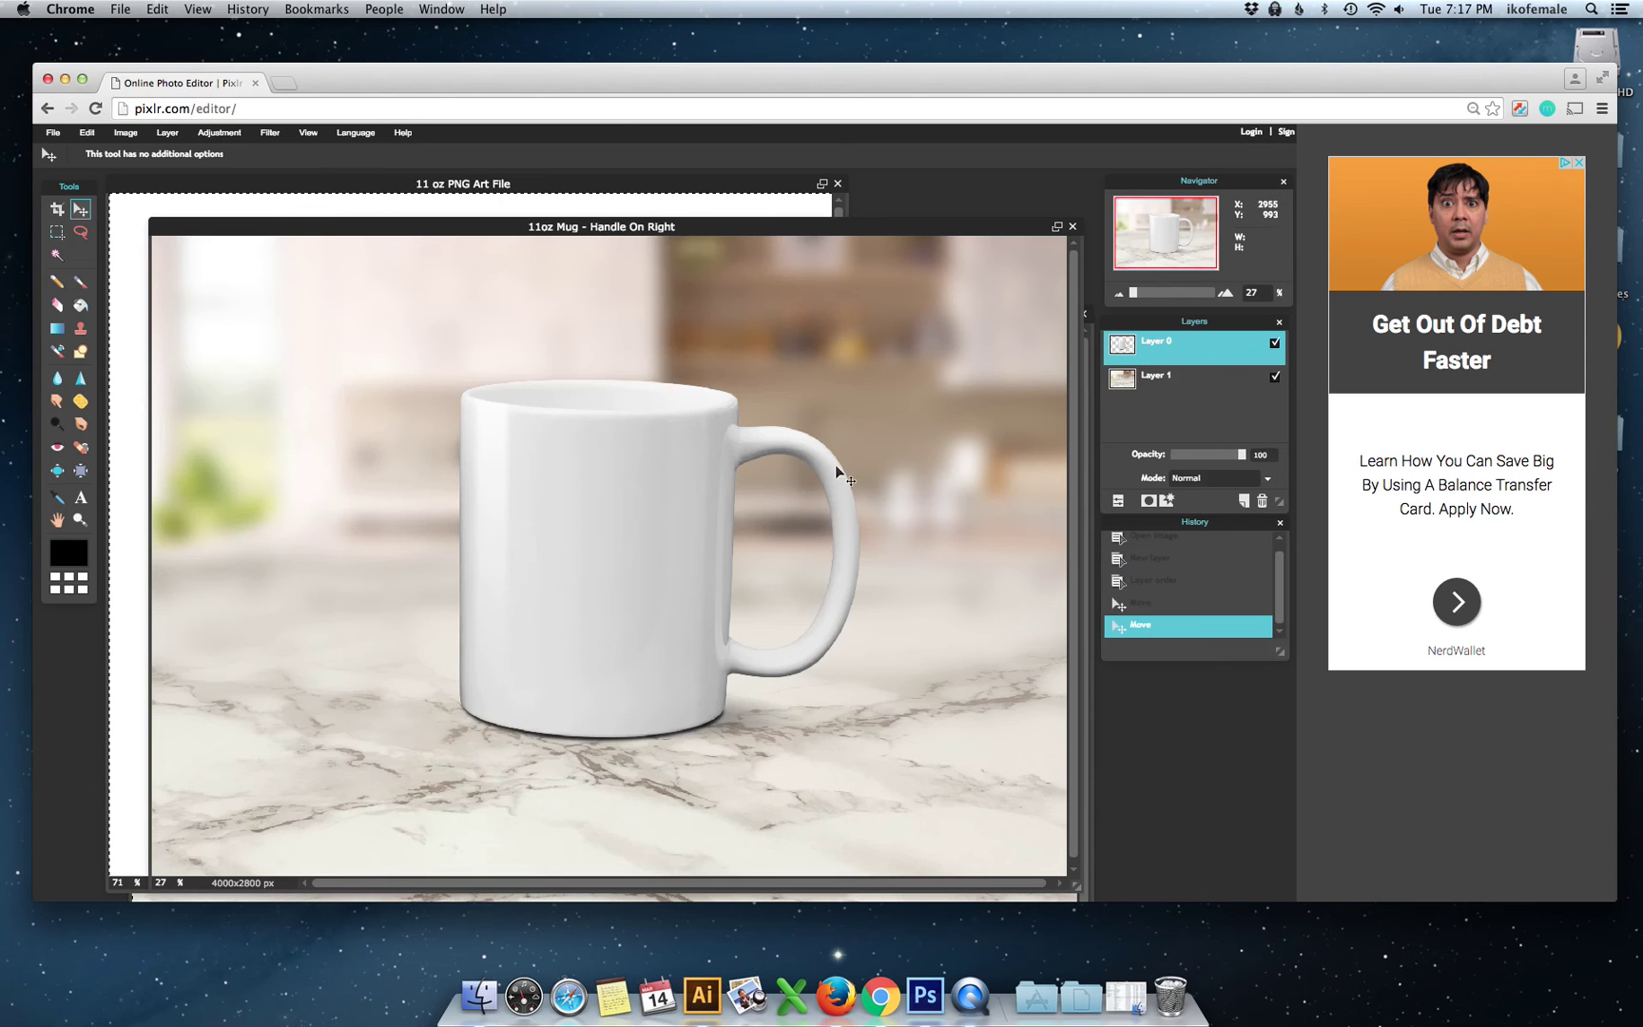
pyautogui.click(86, 133)
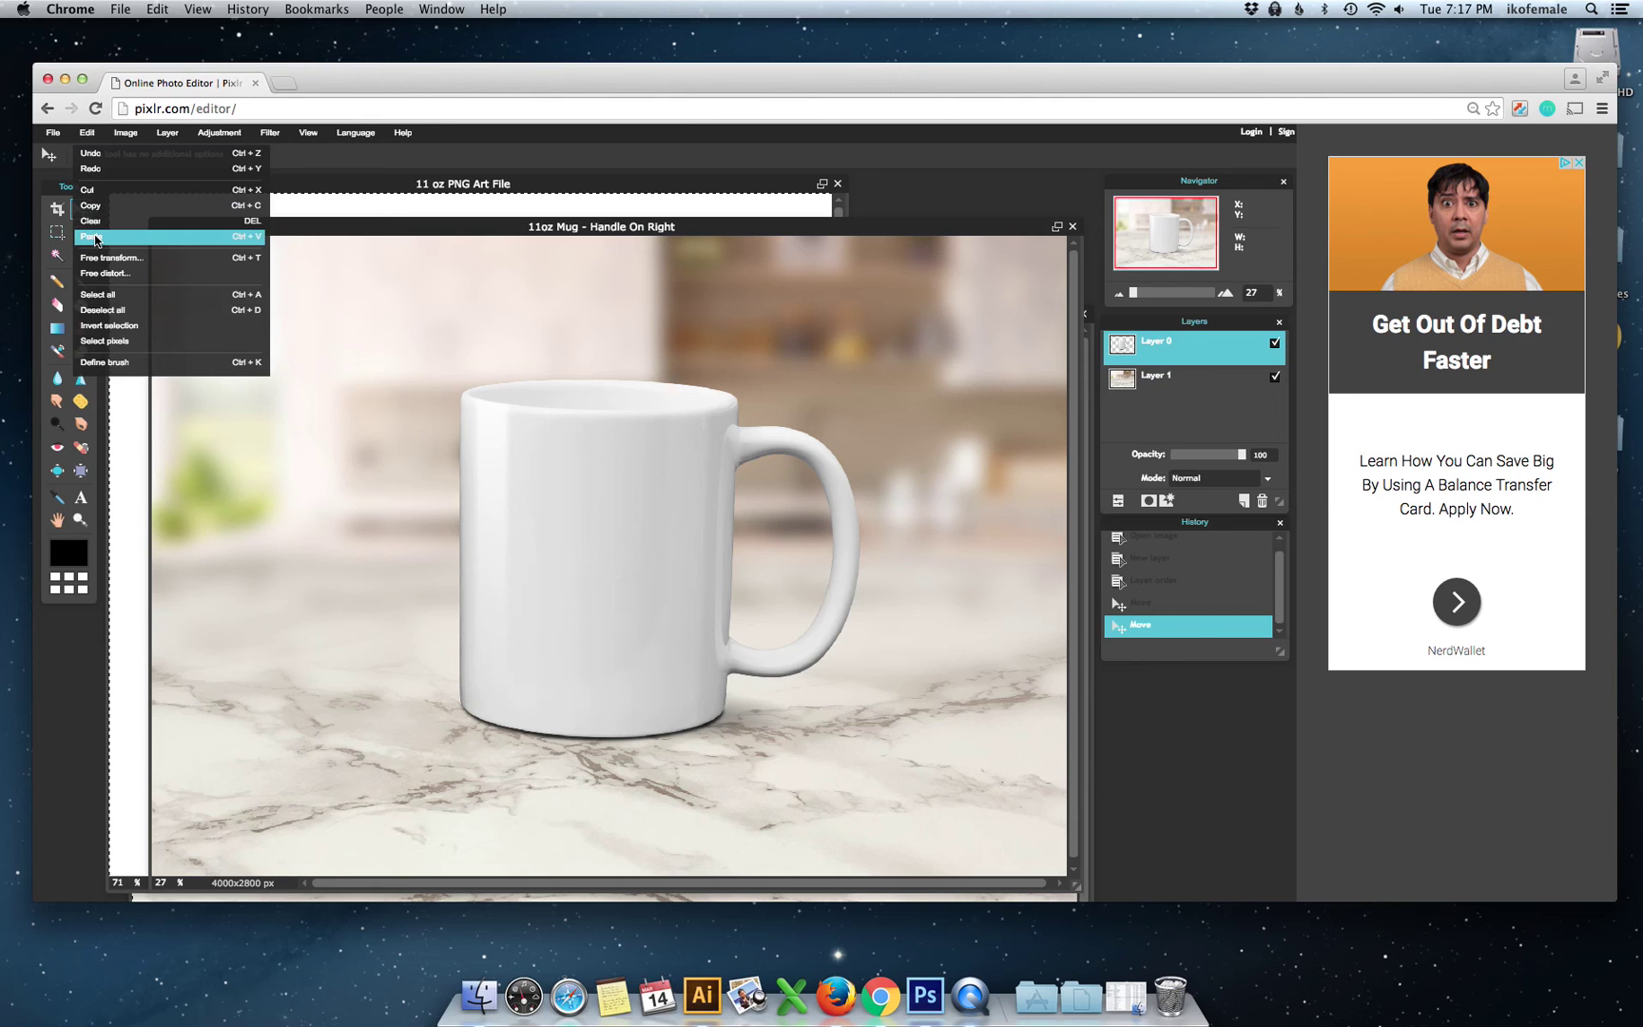
pyautogui.click(95, 240)
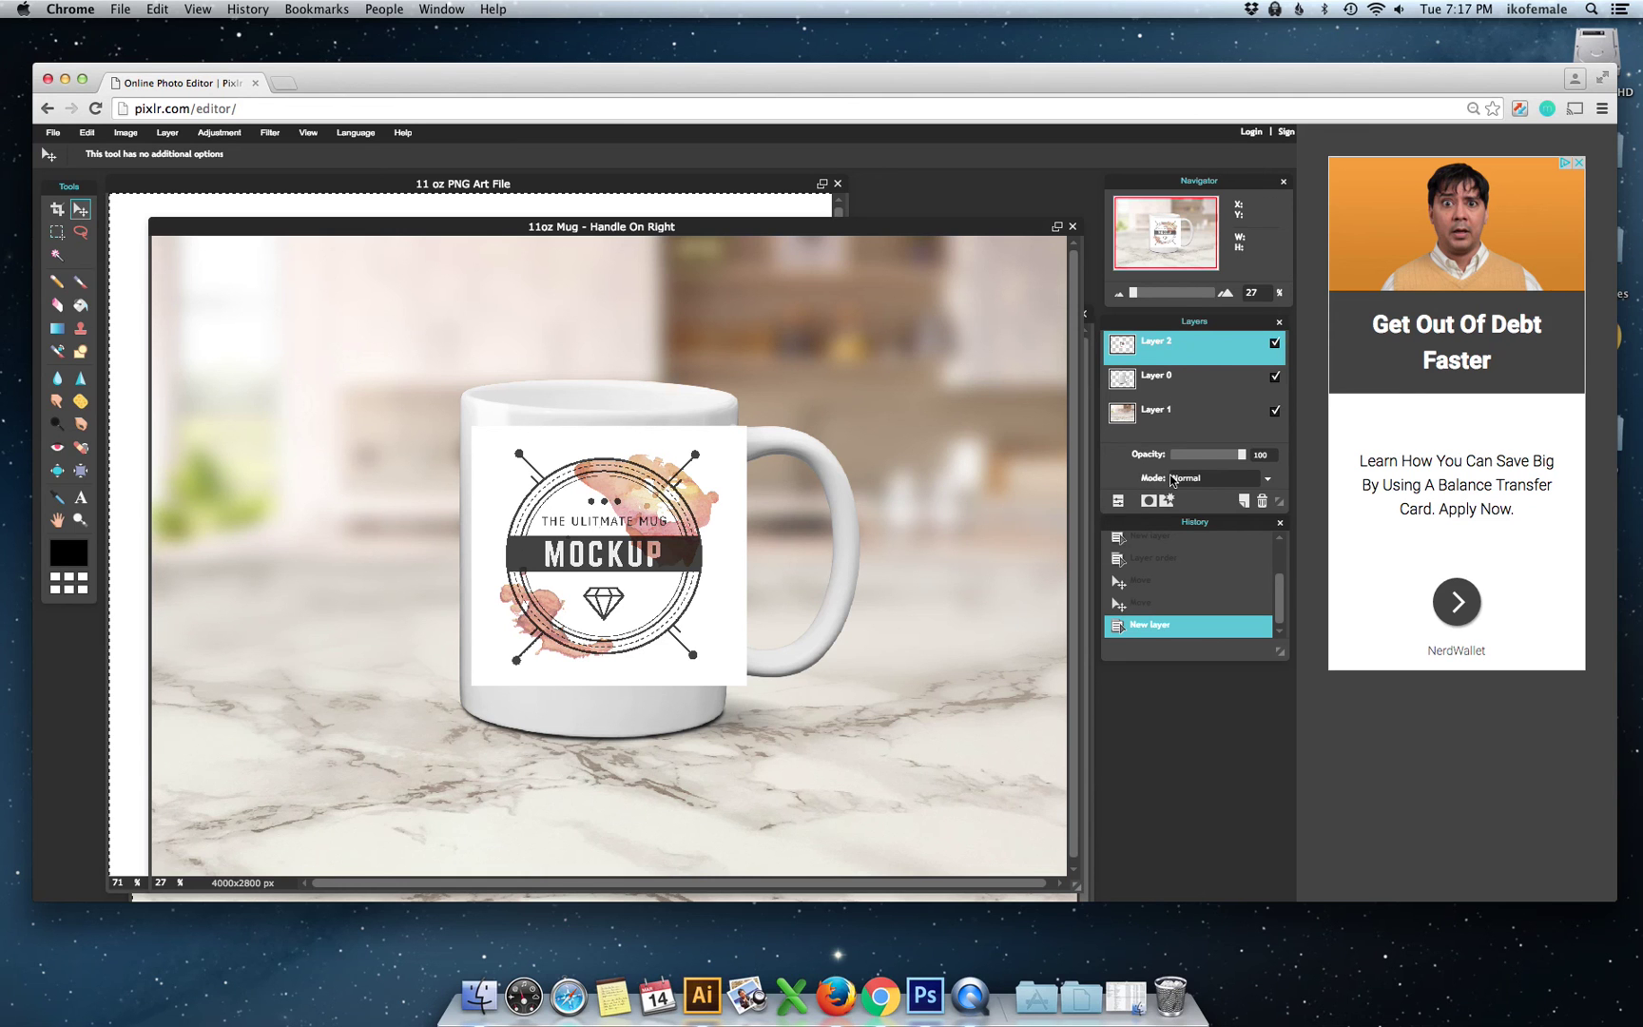
# Step: Set the logo layer's blend mode to Multiply and nudge the logo slightly left and down
pyautogui.click(1119, 504)
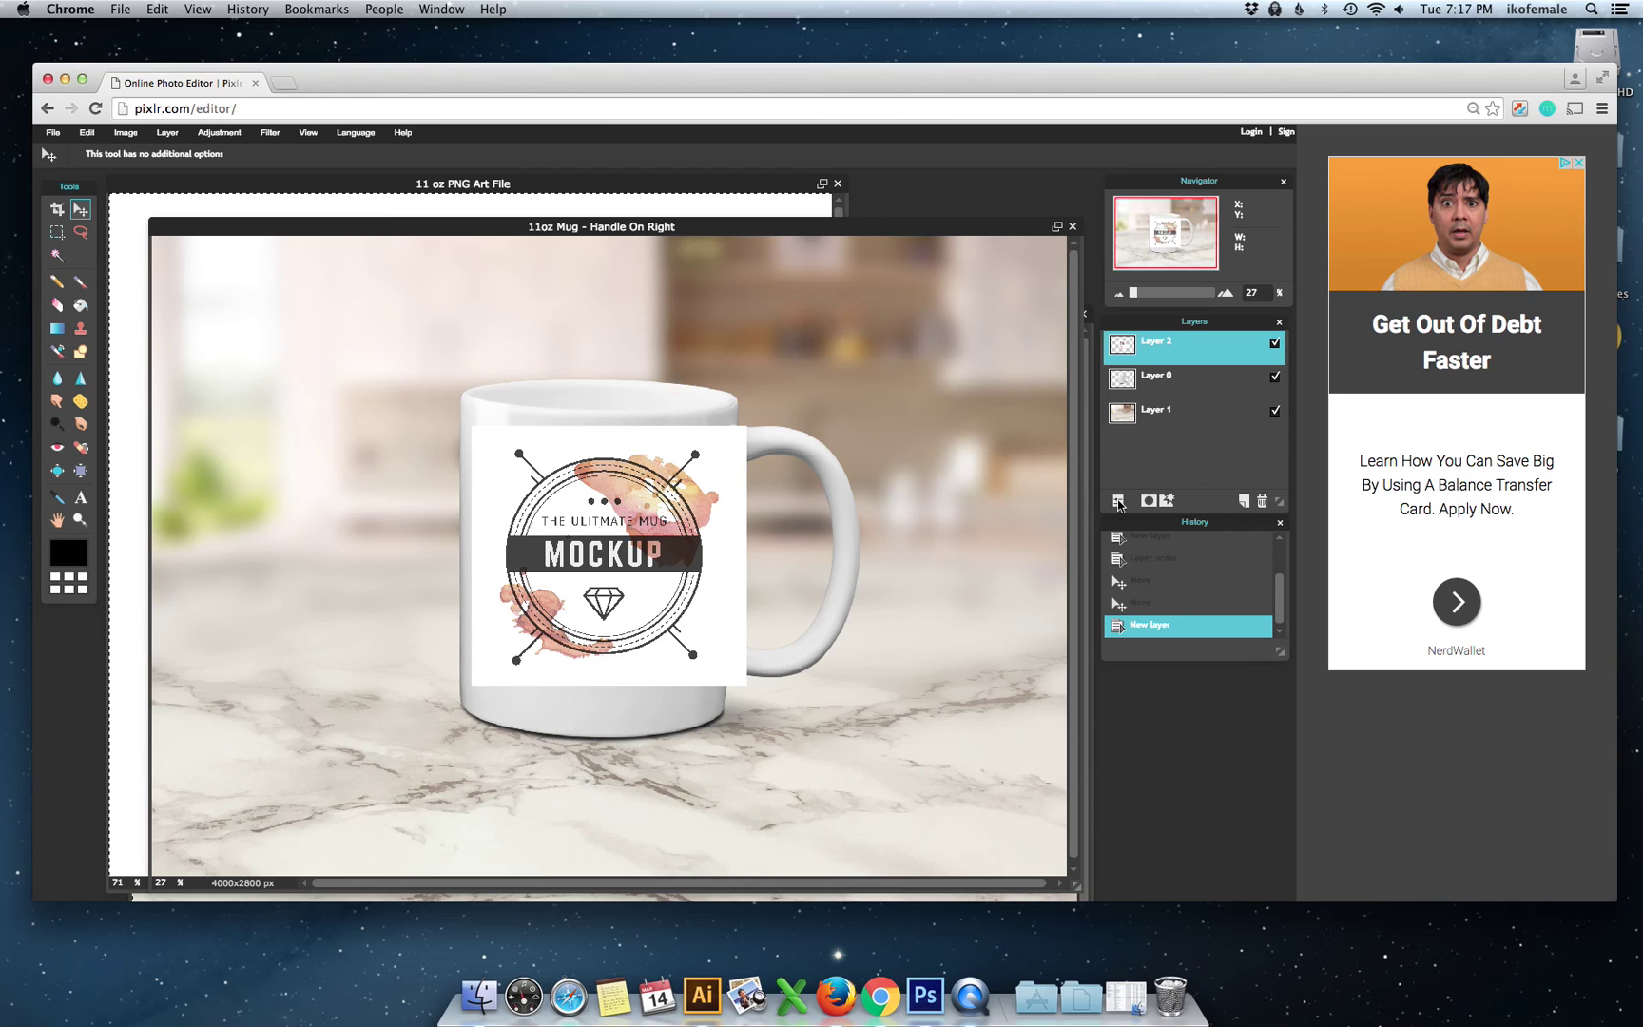
pyautogui.click(1120, 505)
pyautogui.click(1120, 505)
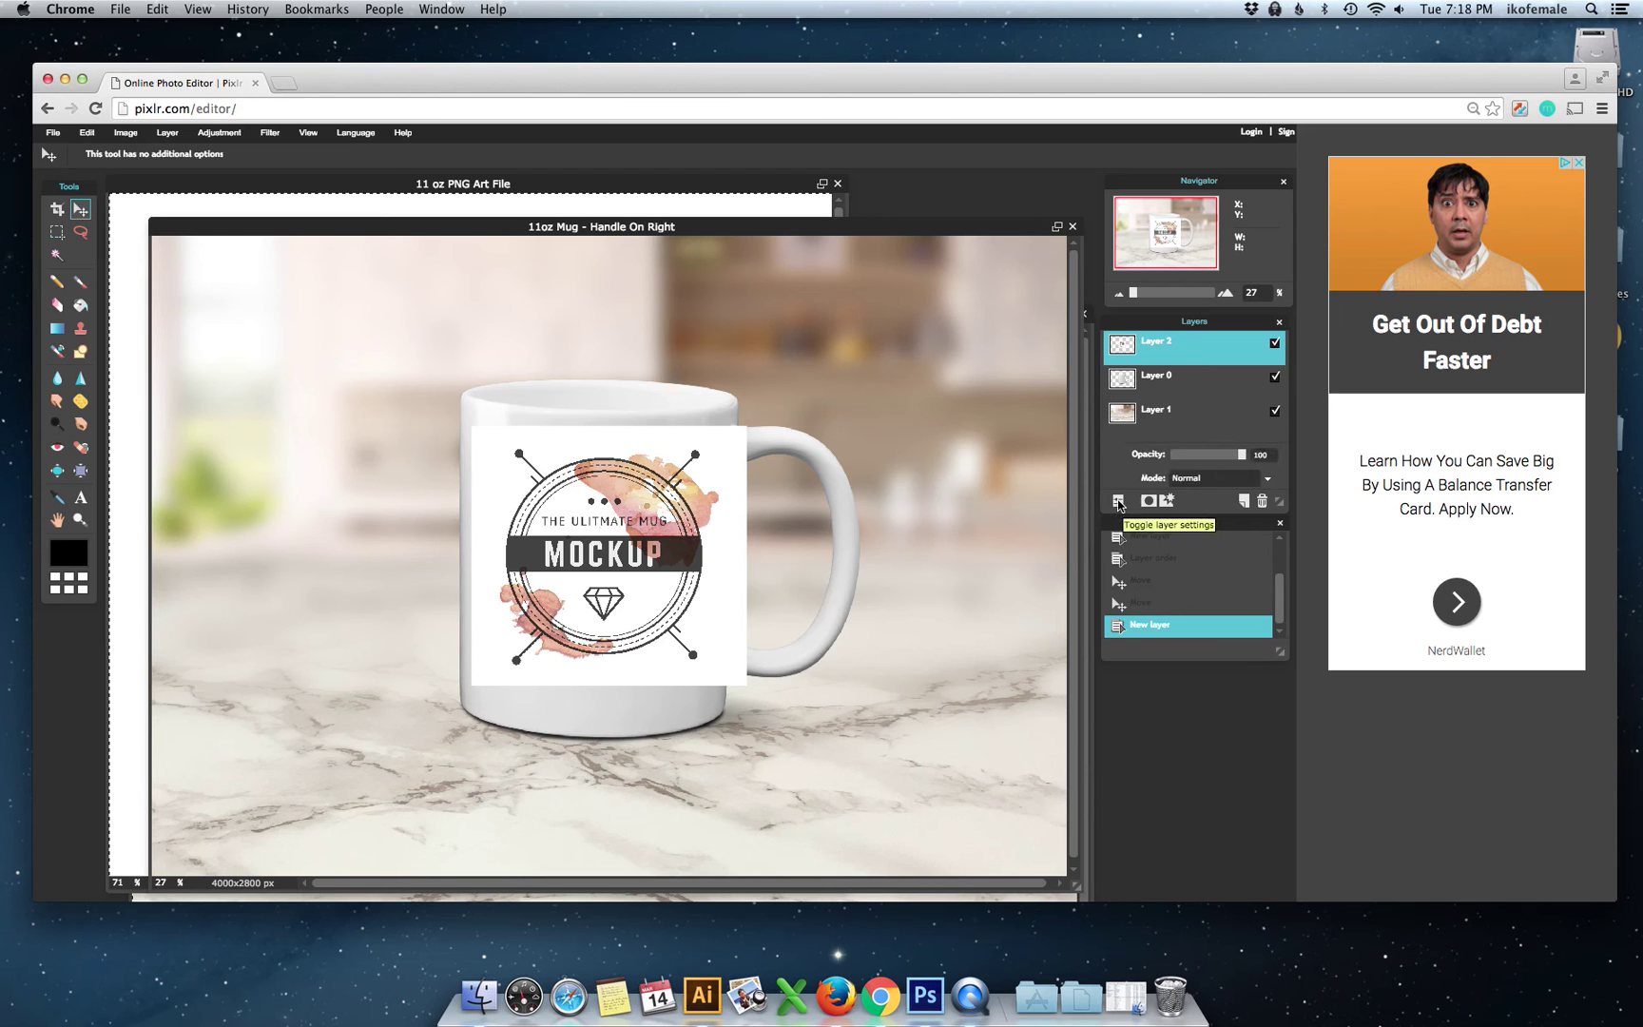
pyautogui.click(1119, 505)
pyautogui.click(1267, 479)
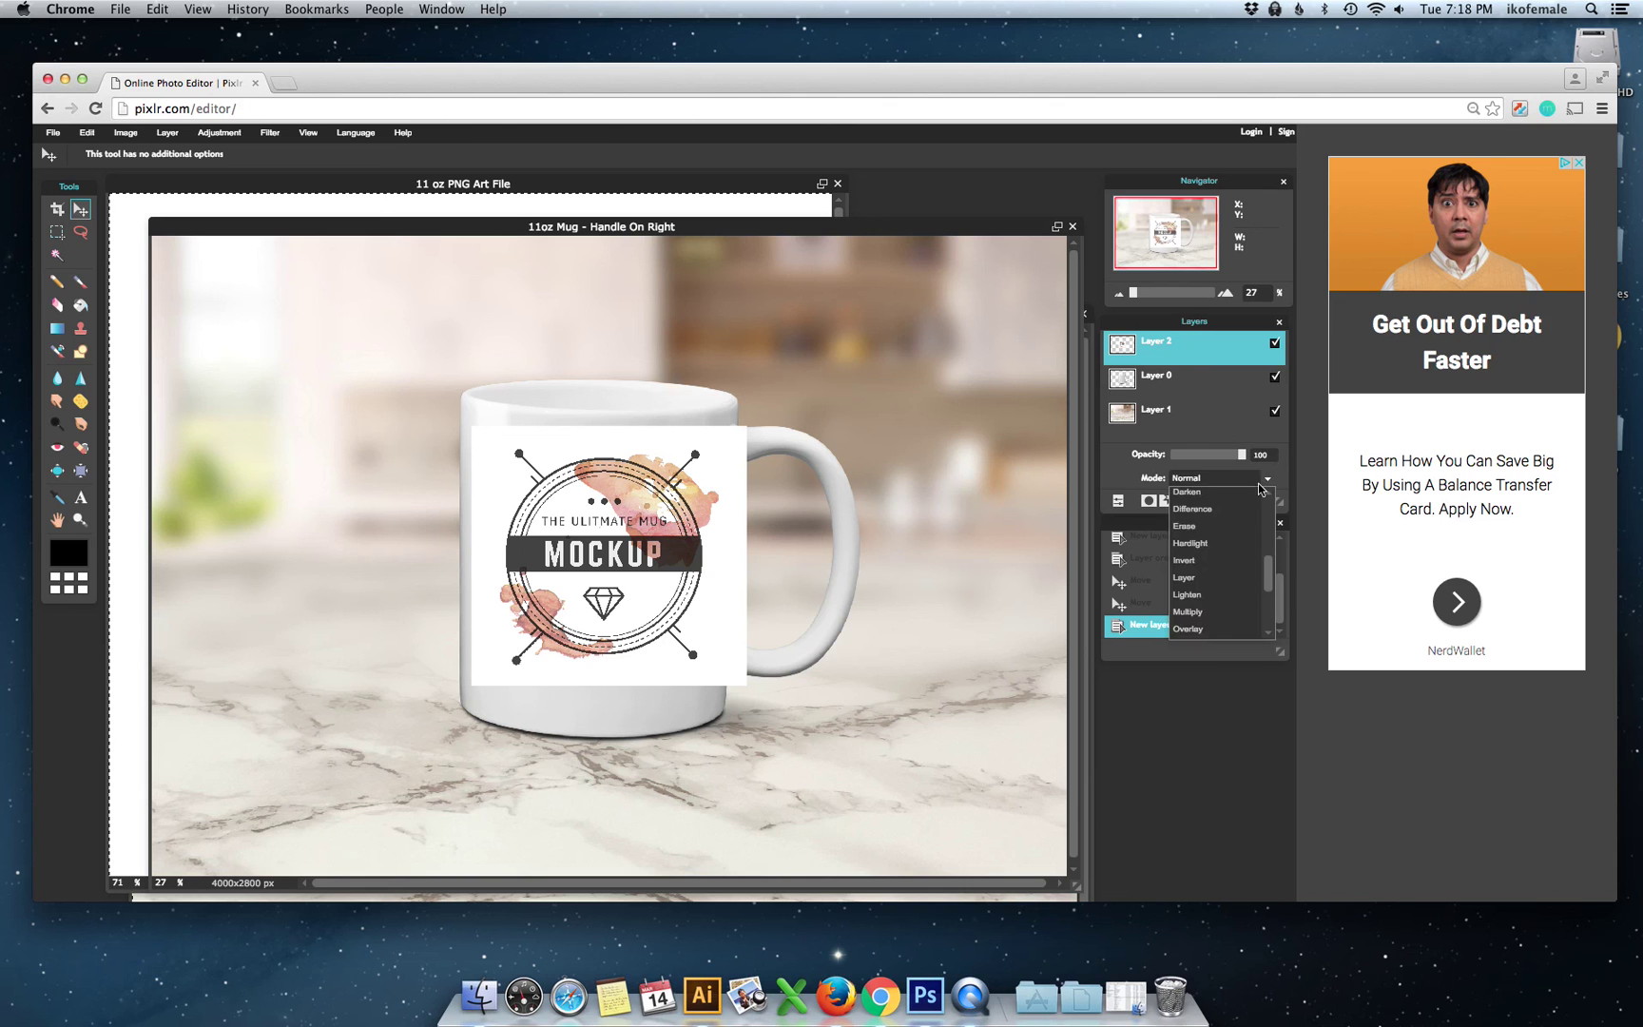
pyautogui.click(1198, 615)
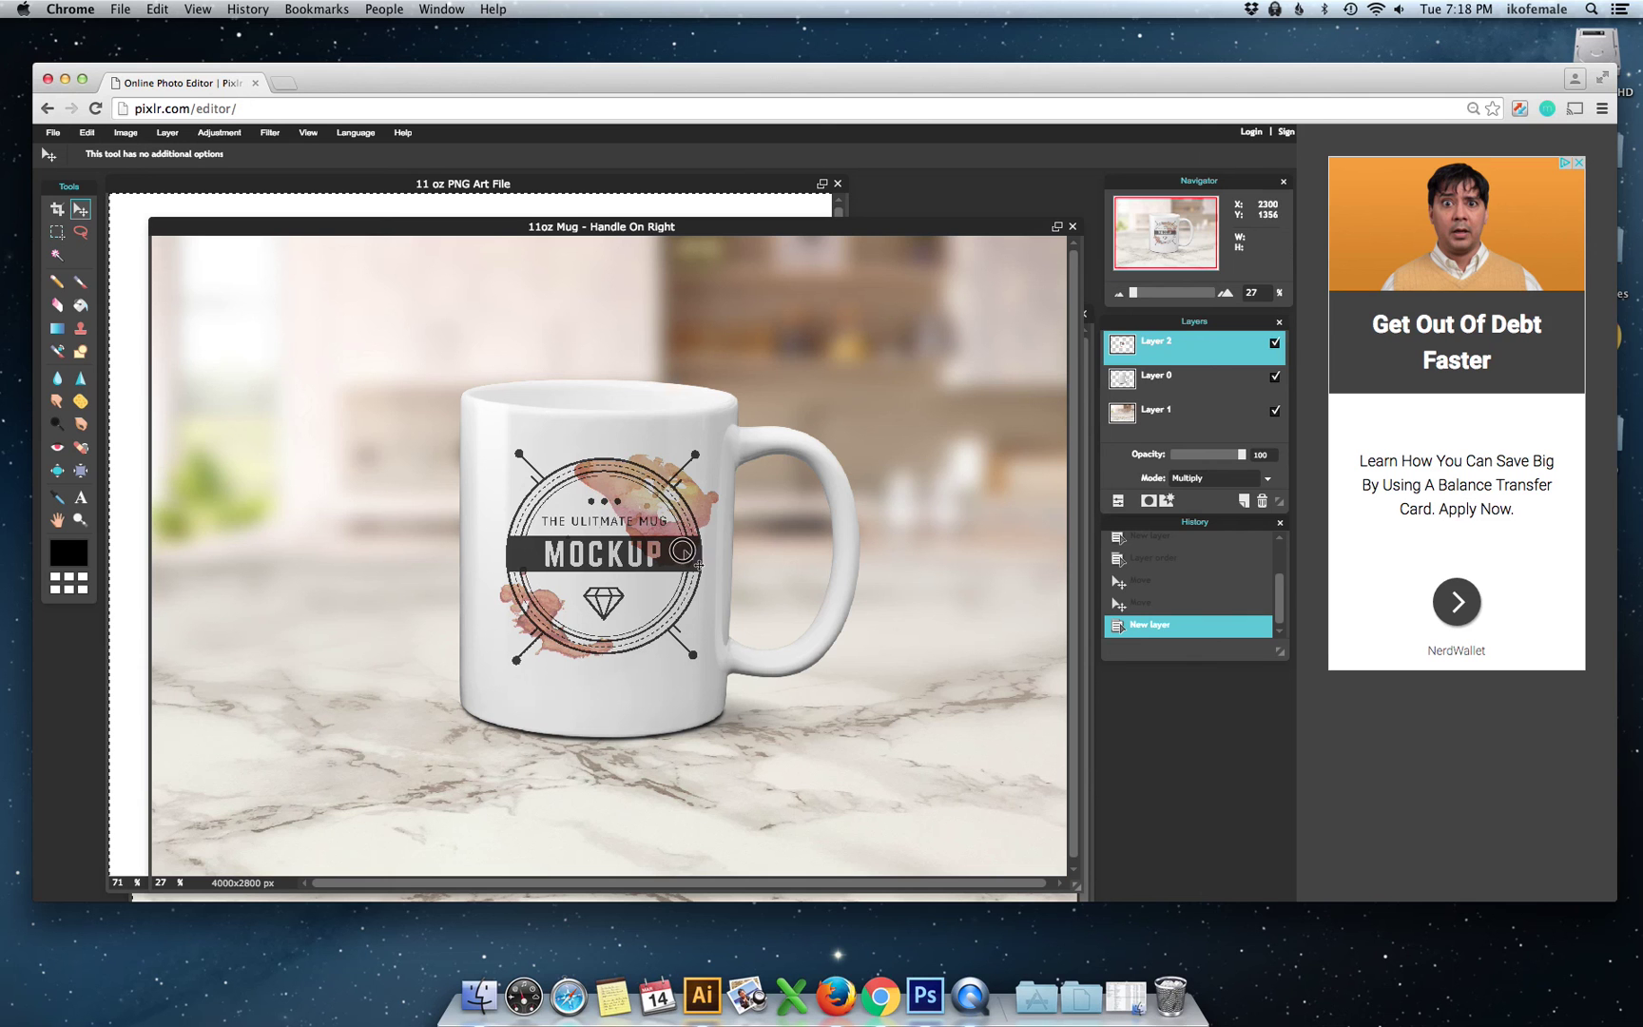
pyautogui.moveTo(688, 554); pyautogui.dragTo(674, 565)
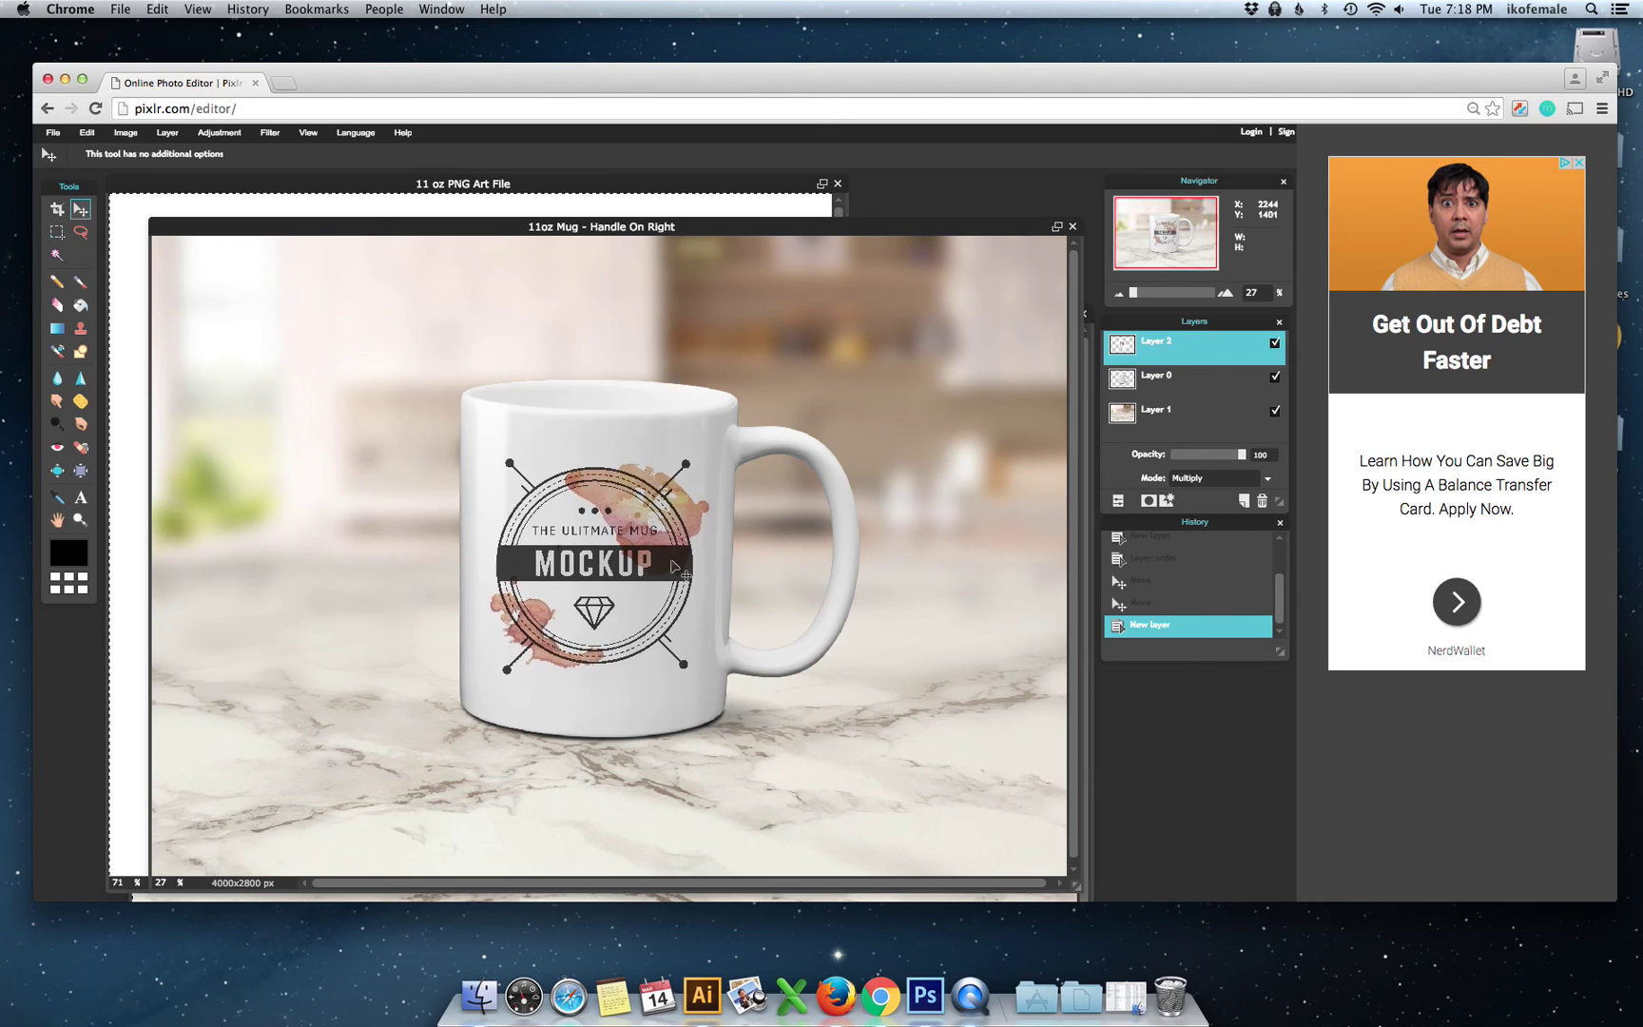
# Step: Free-transform the logo, dragging a corner outward to scale it up, and apply the new size
pyautogui.click(86, 133)
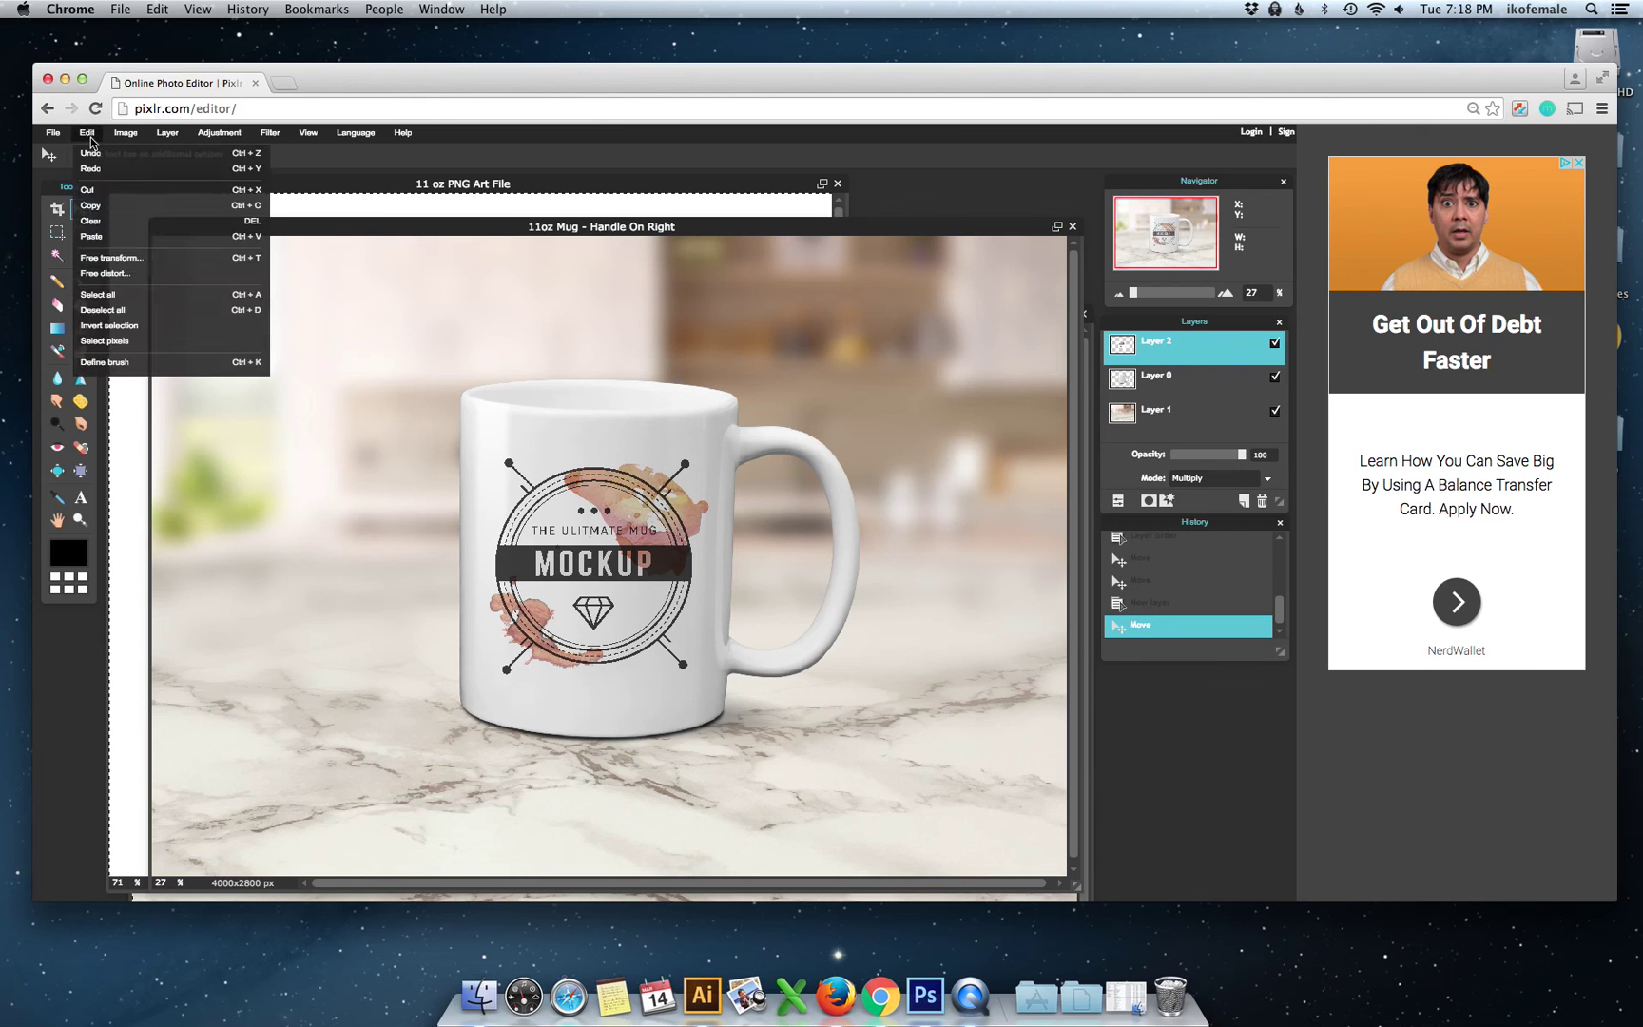
pyautogui.click(113, 259)
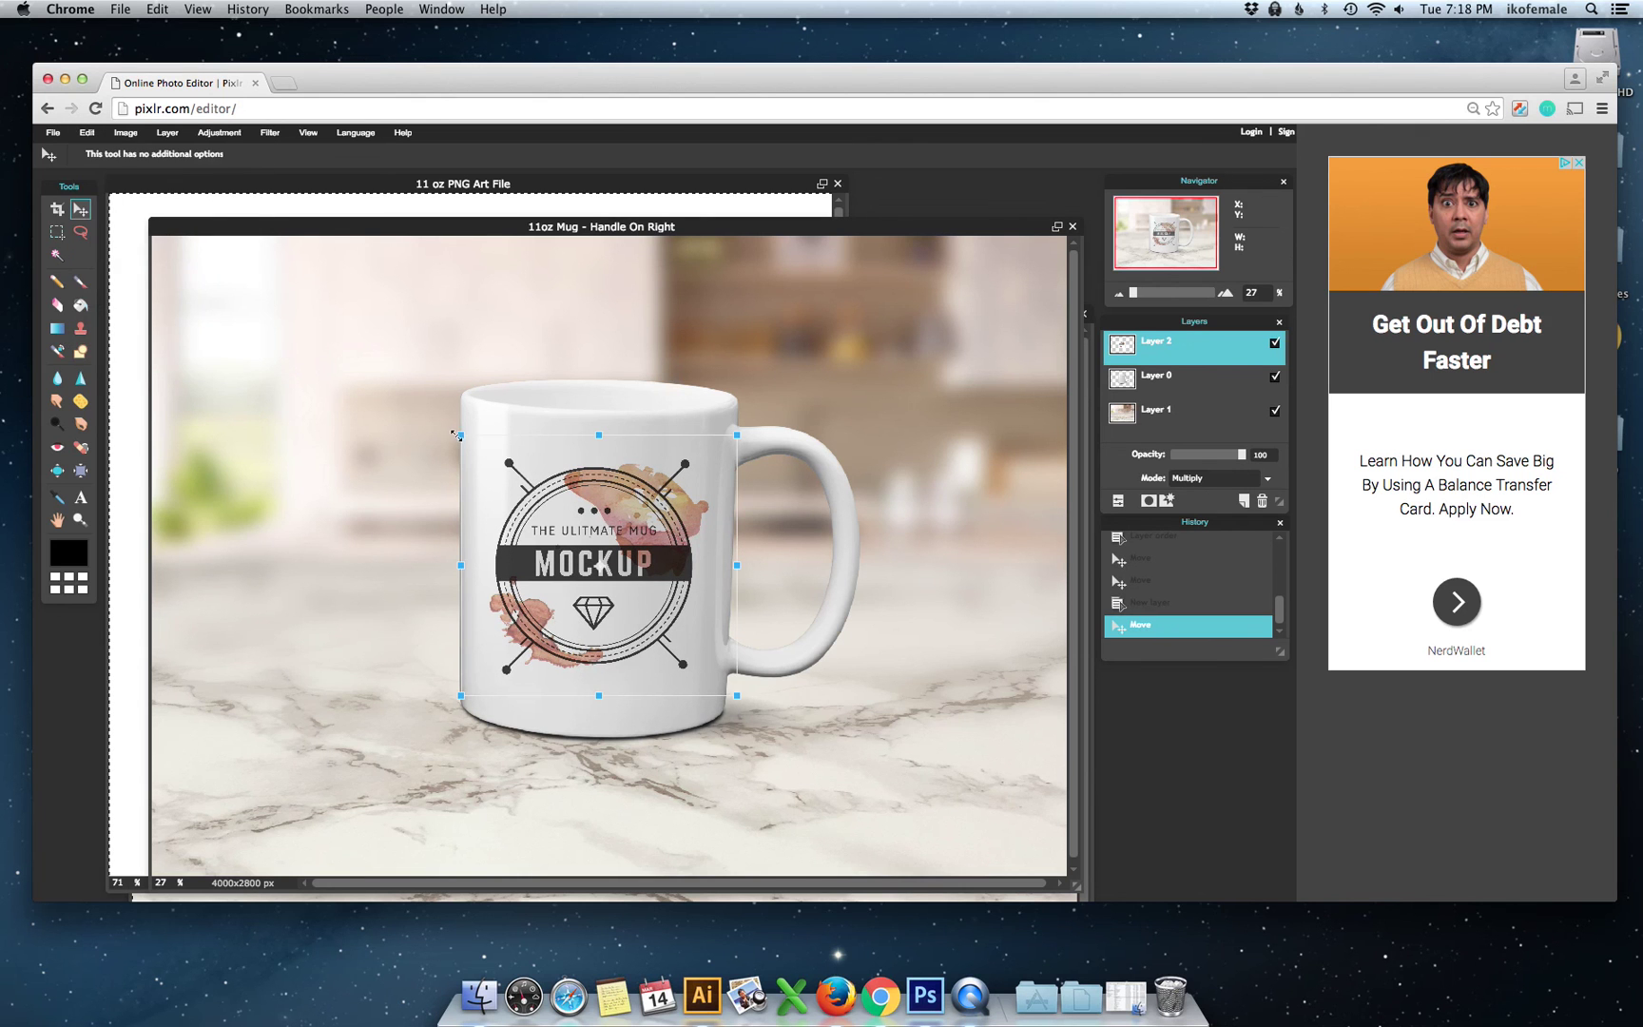
pyautogui.moveTo(460, 436); pyautogui.dragTo(438, 424)
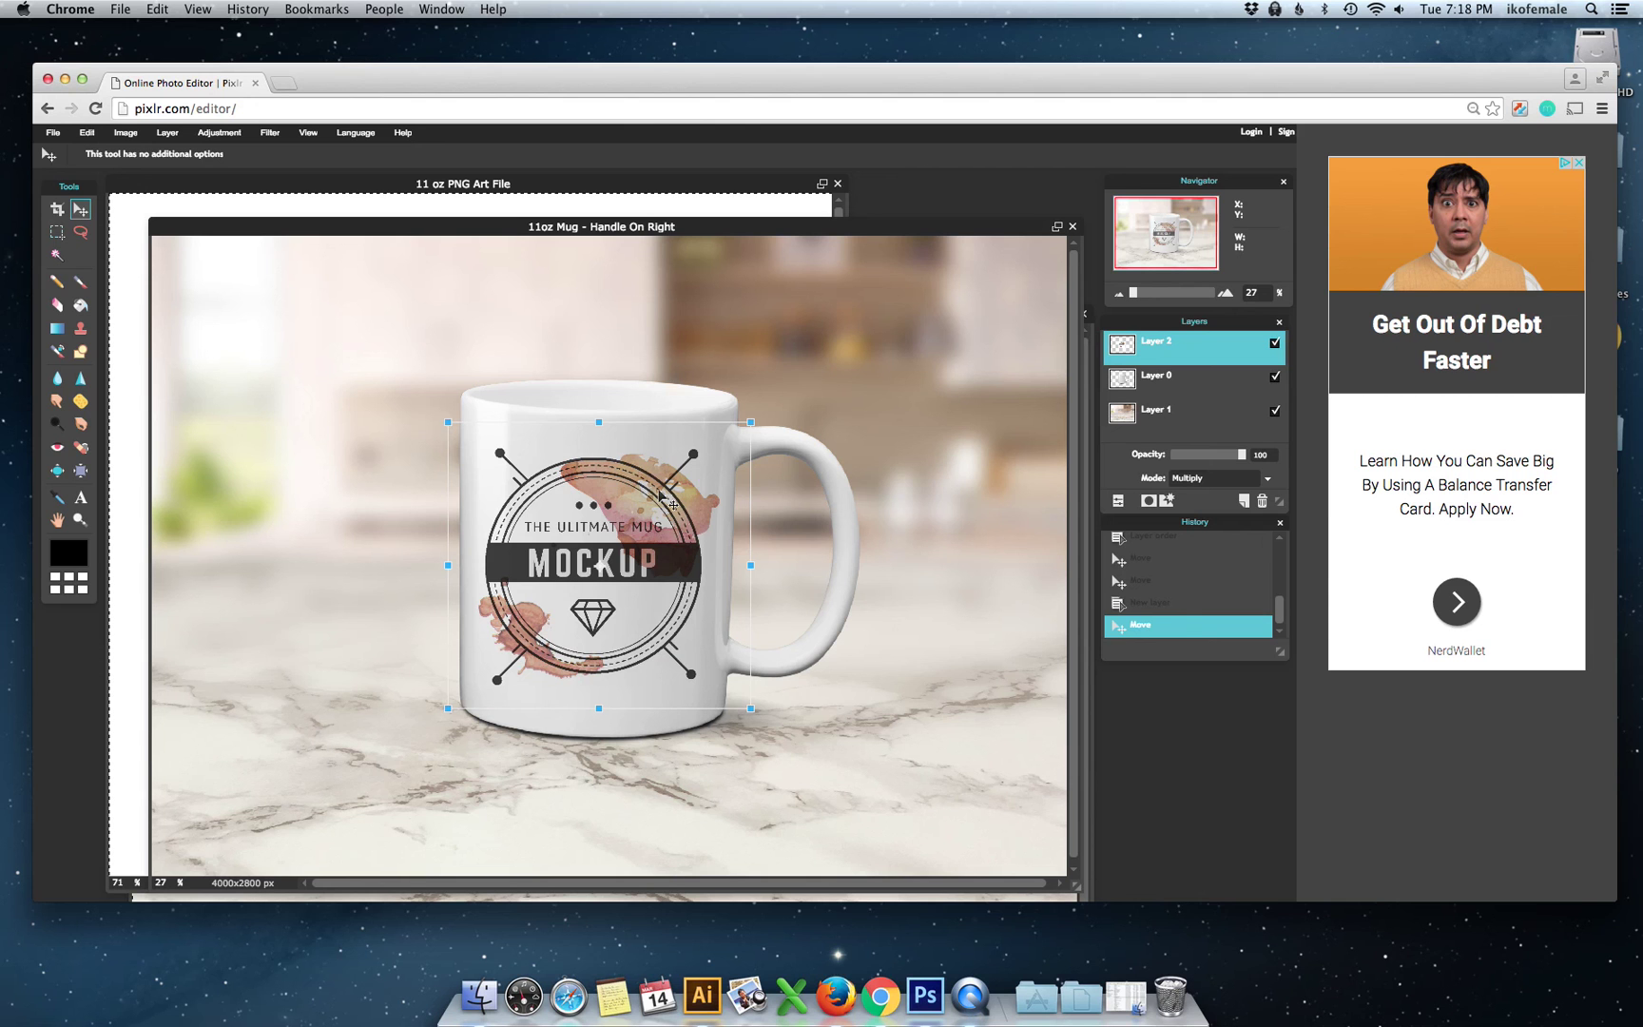
pyautogui.press('Return')
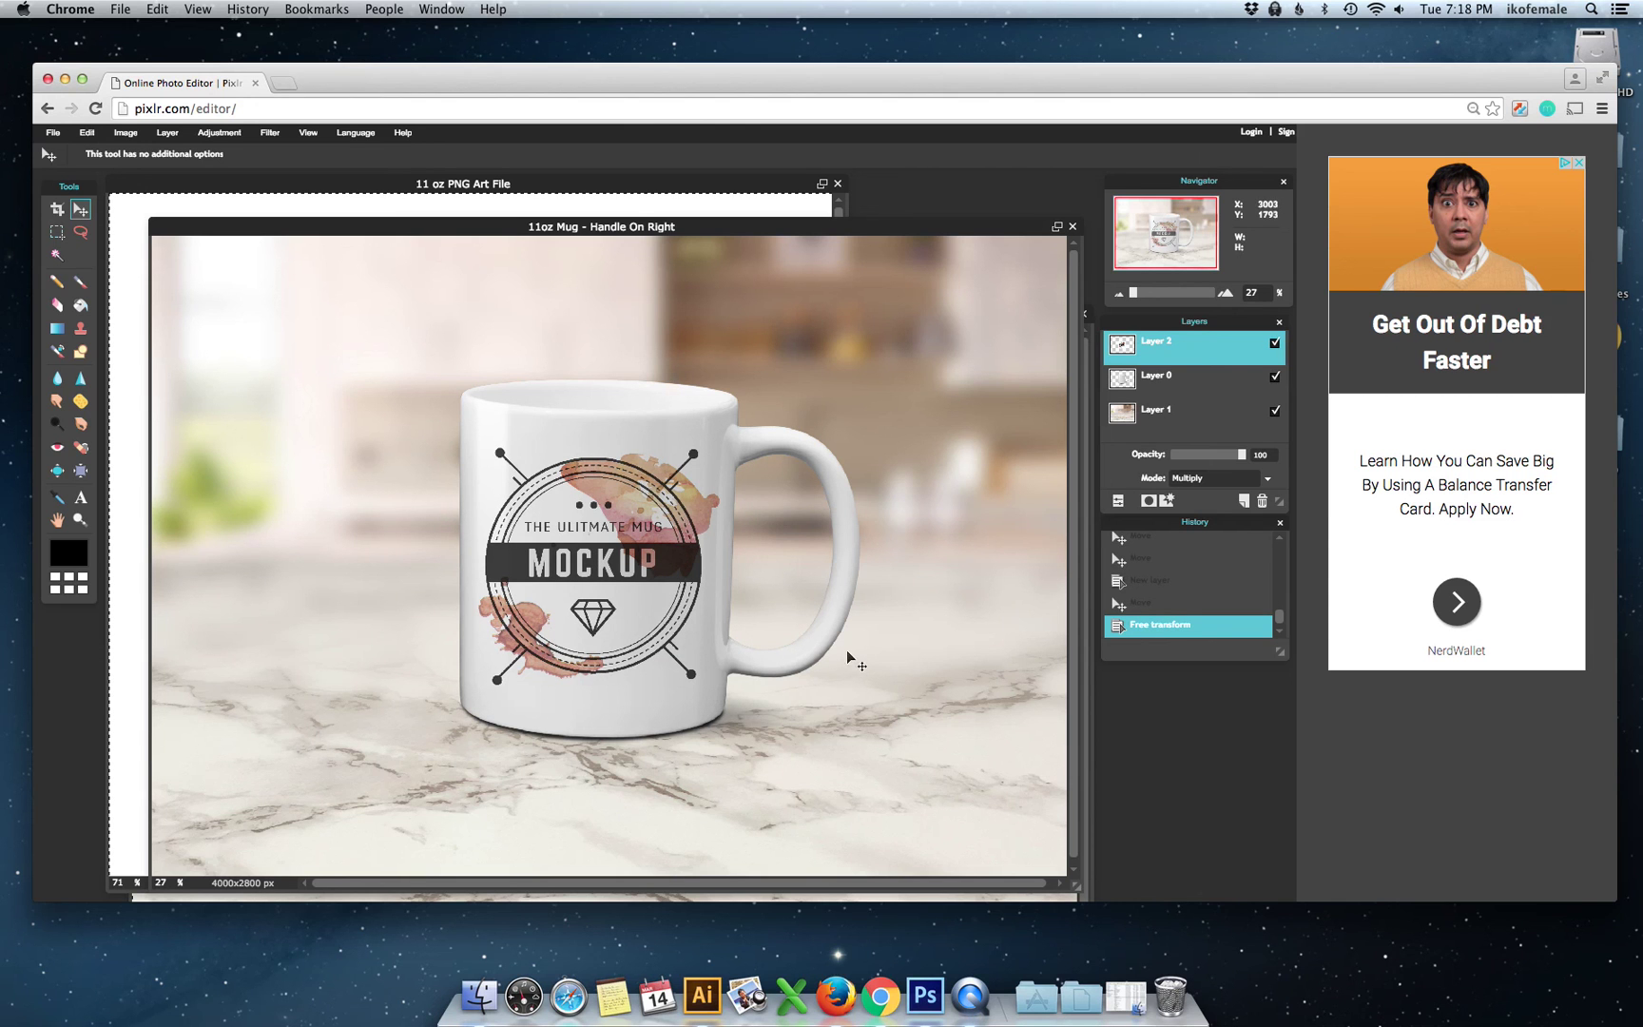